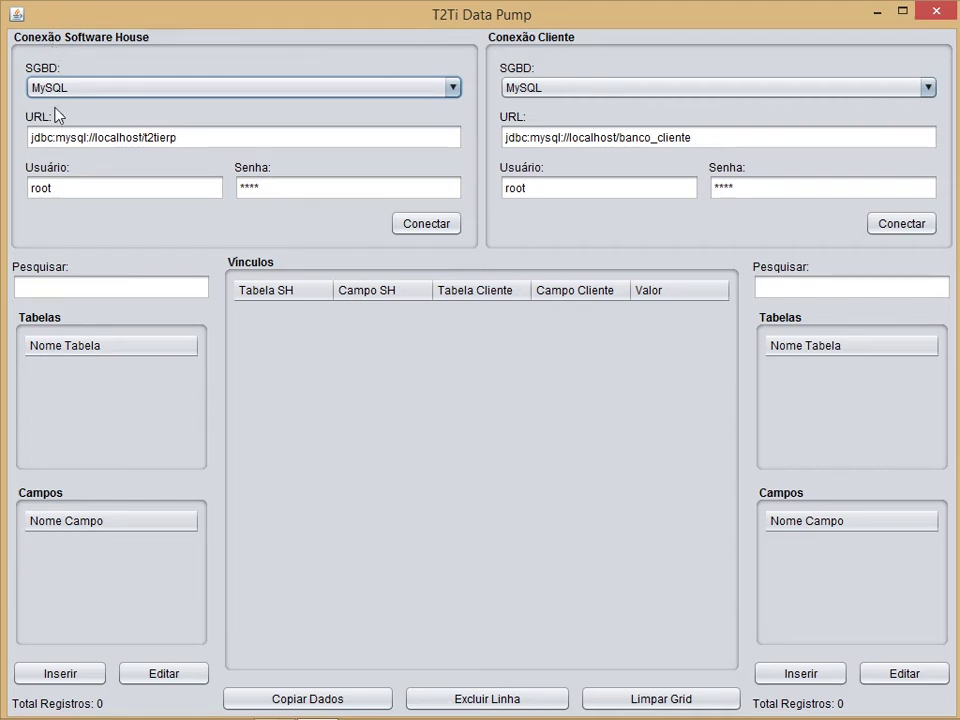
Connect the software house side to the MySQL database at jdbc:mysql://localhost/t2tierp, keeping the prefilled login details.
left_click(451, 90)
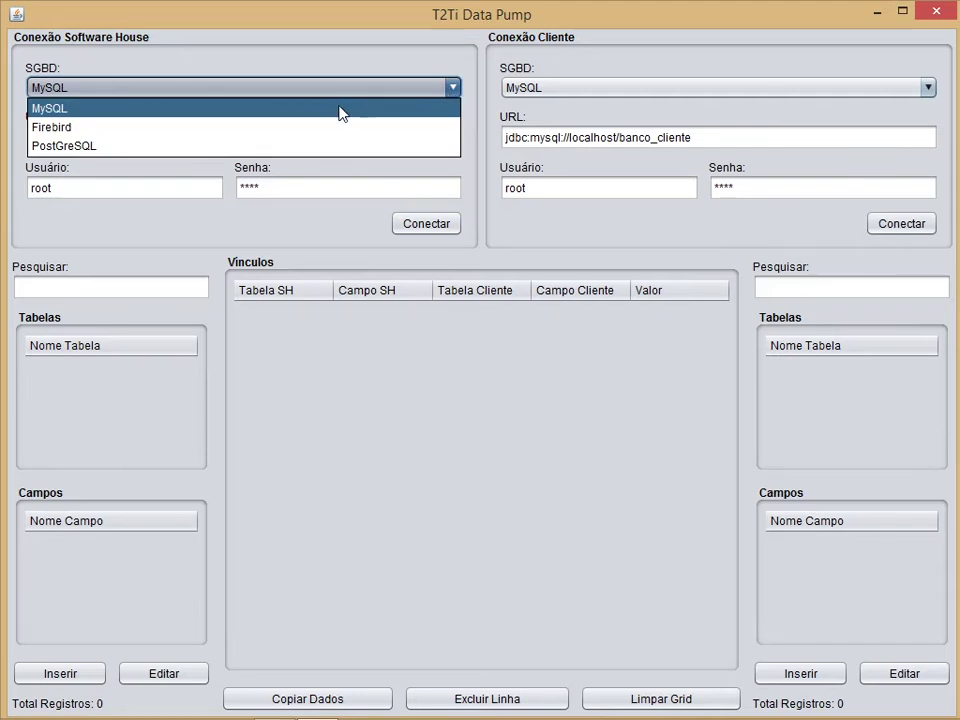
left_click(263, 89)
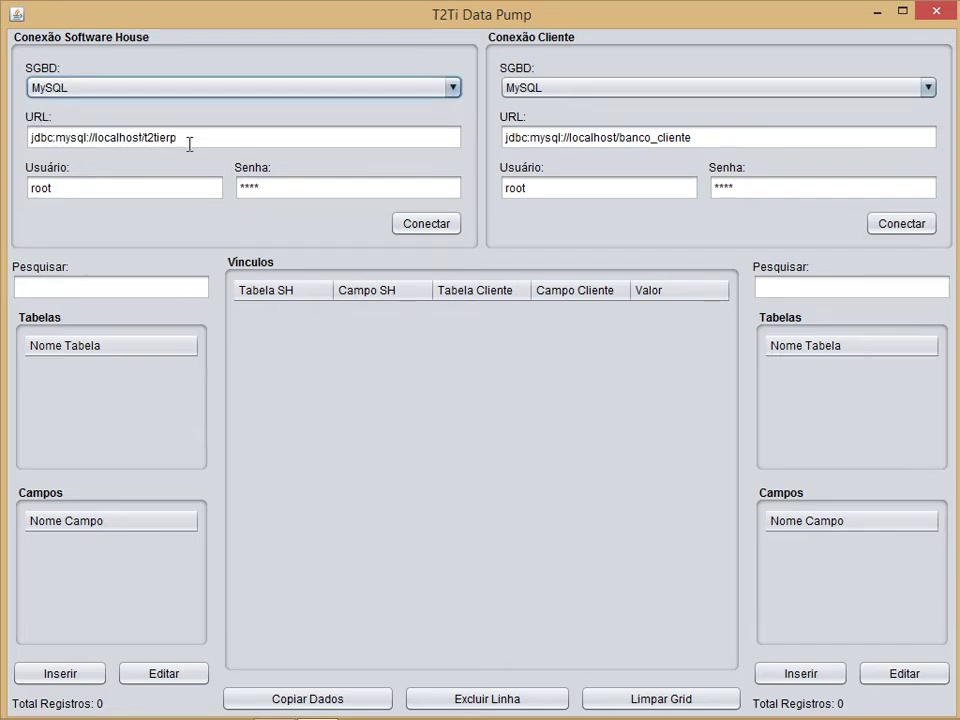
left_click_drag(186, 137, 31, 140)
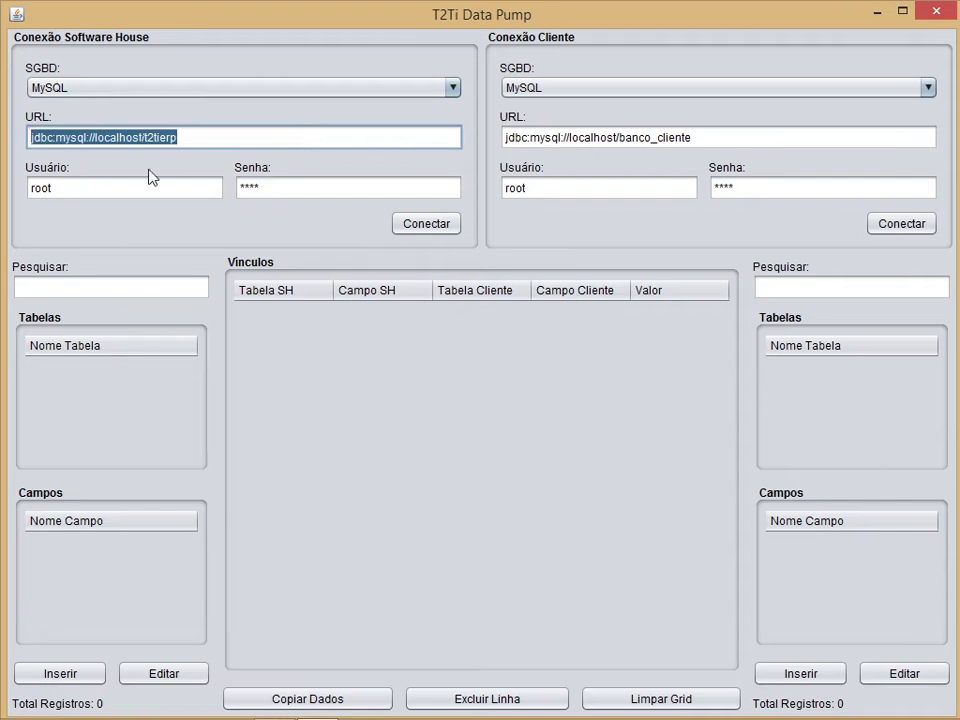
left_click(126, 190)
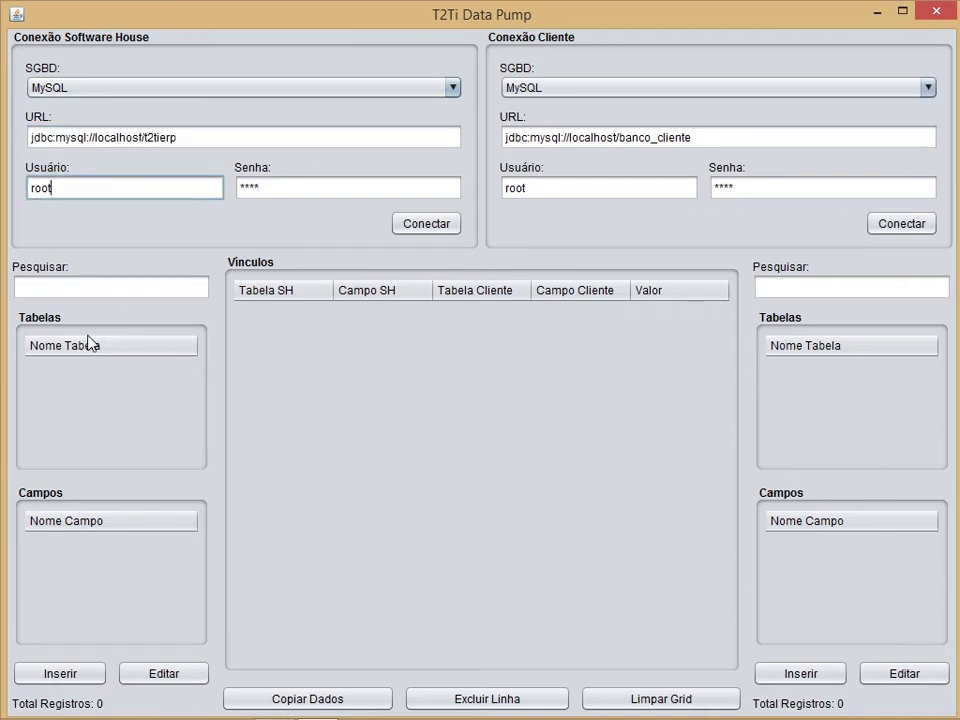
left_click(283, 187)
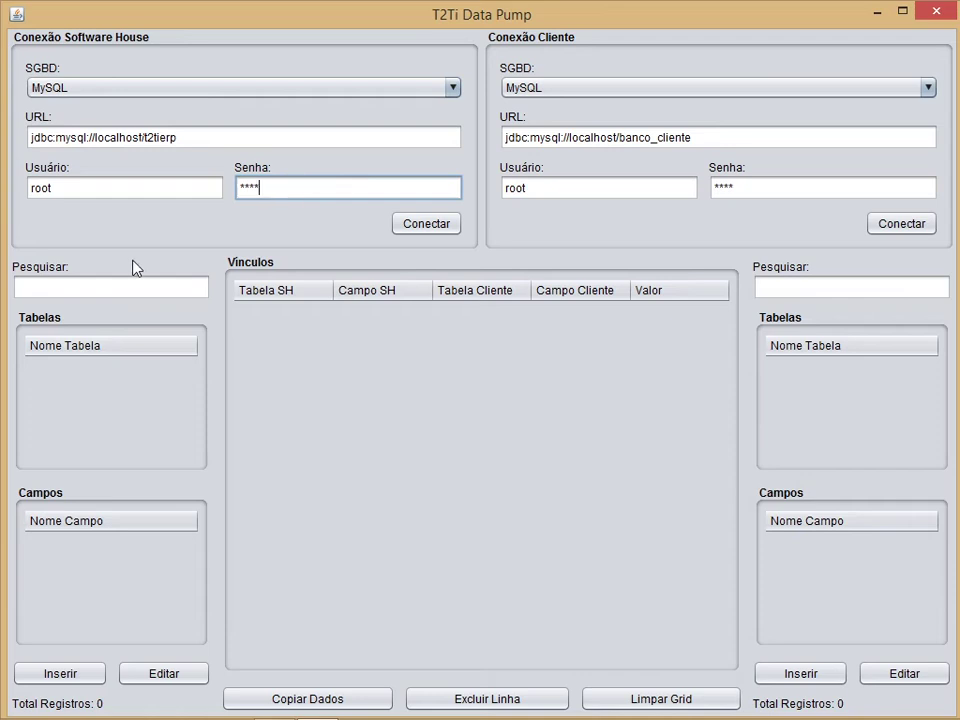
left_click(420, 227)
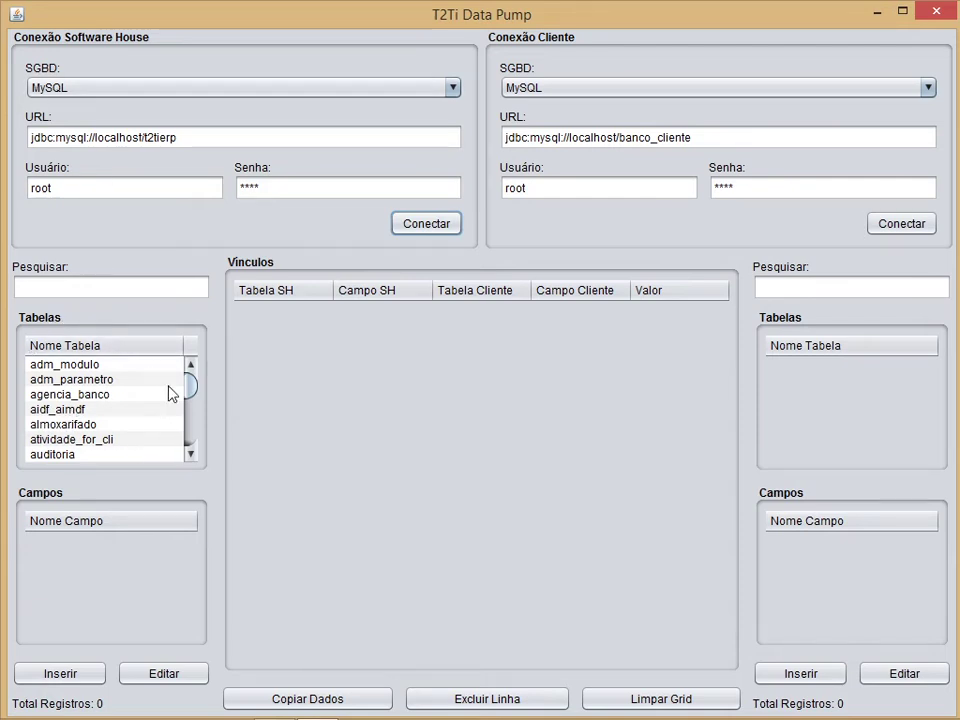
Examine the fields of several software house tables, from adm_modulo through auditoria and back to almoxarifado.
mouse_move(192, 386)
left_mouse_down()
mouse_move(189, 435)
mouse_move(191, 373)
left_mouse_up()
left_click(55, 367)
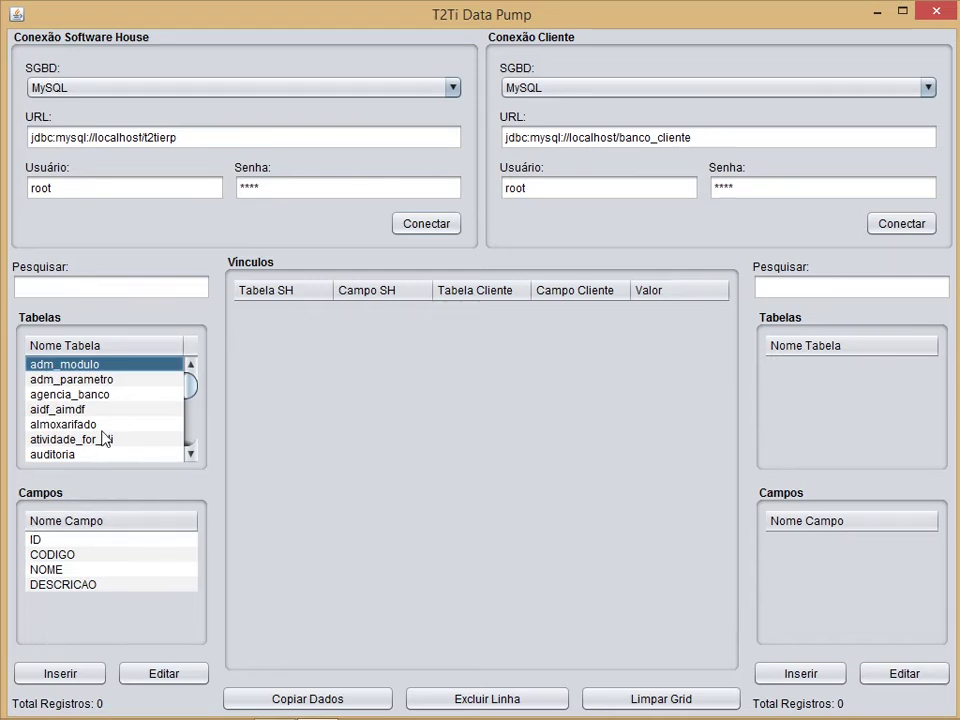
left_click(72, 386)
left_click(72, 396)
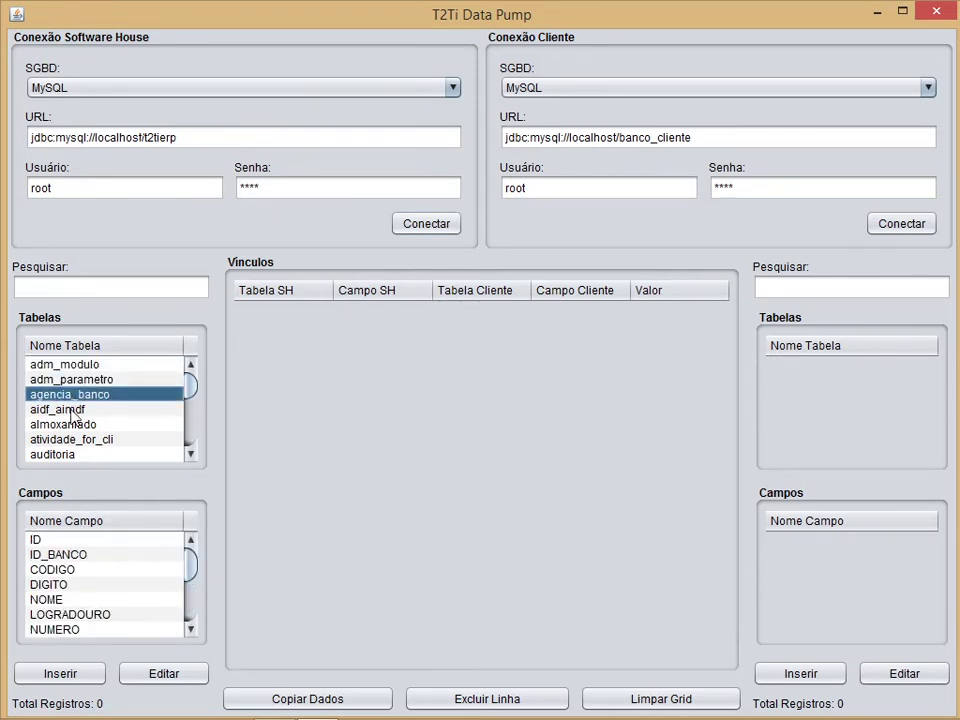
left_click(60, 410)
left_click(62, 424)
left_click(67, 441)
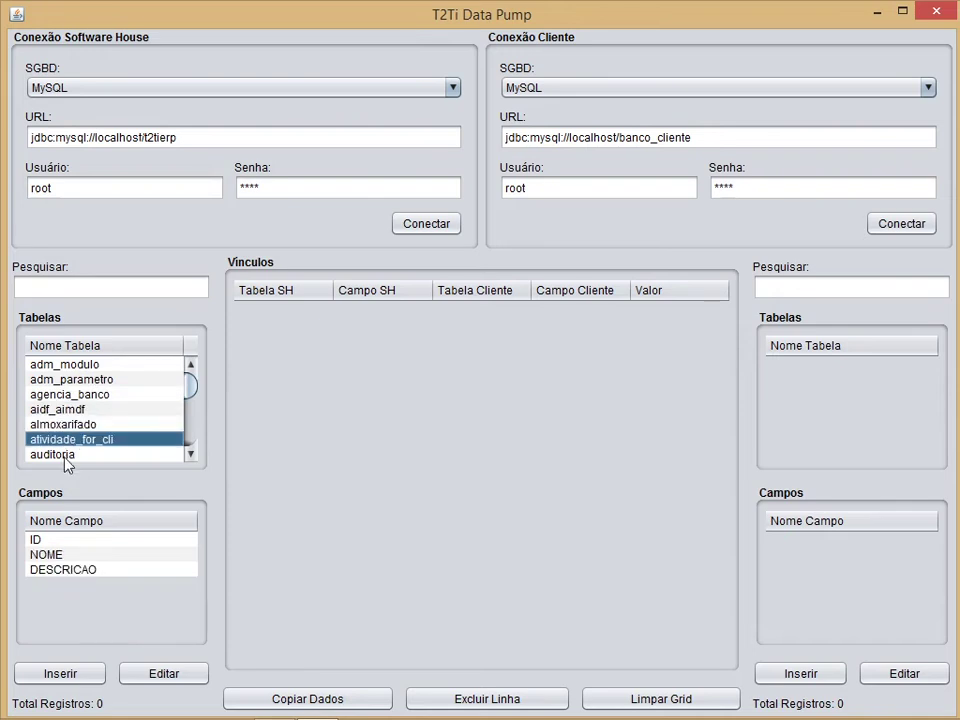
left_click(64, 455)
left_click(67, 410)
left_click(62, 424)
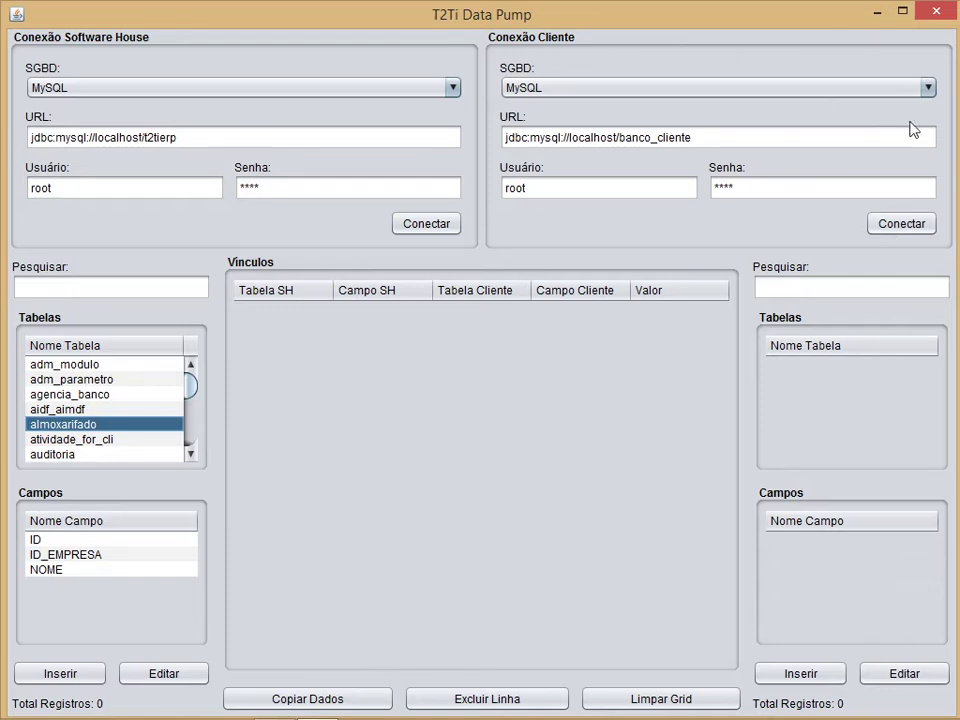
Connect the client side to the MySQL database at jdbc:mysql://localhost/banco_cliente, keeping the prefilled login details.
left_click(927, 92)
left_click(927, 92)
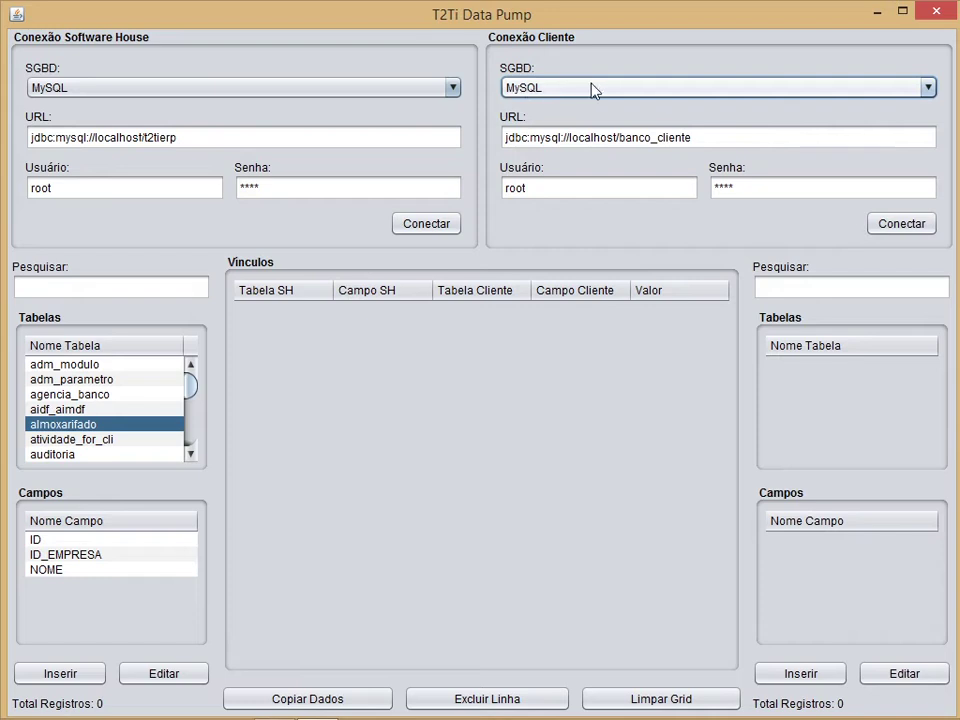
left_click_drag(701, 137, 431, 138)
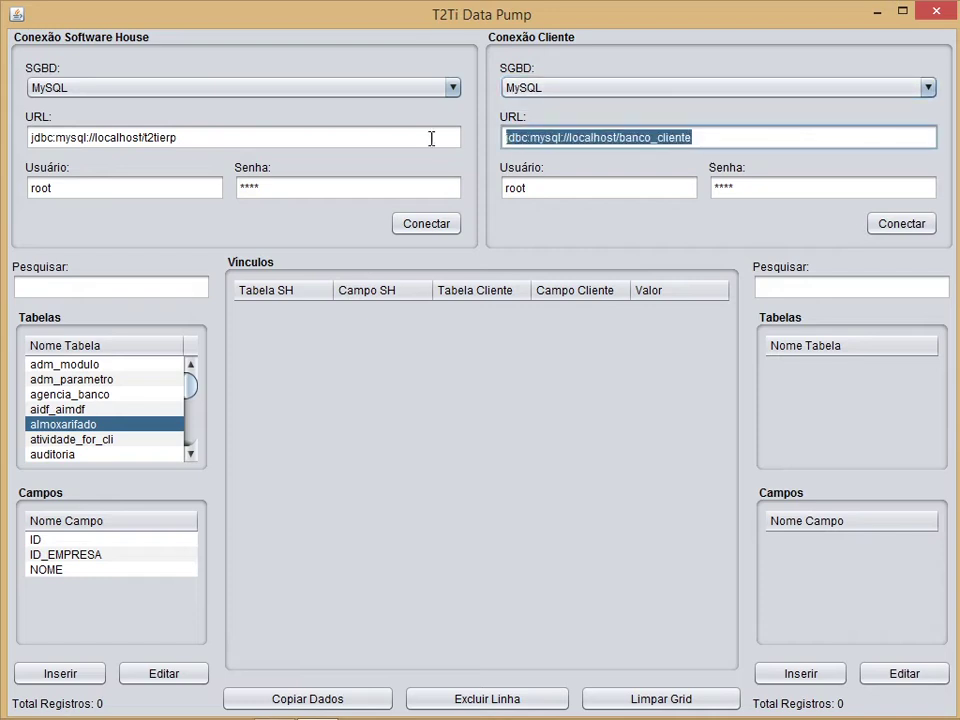
double_click(538, 187)
double_click(752, 187)
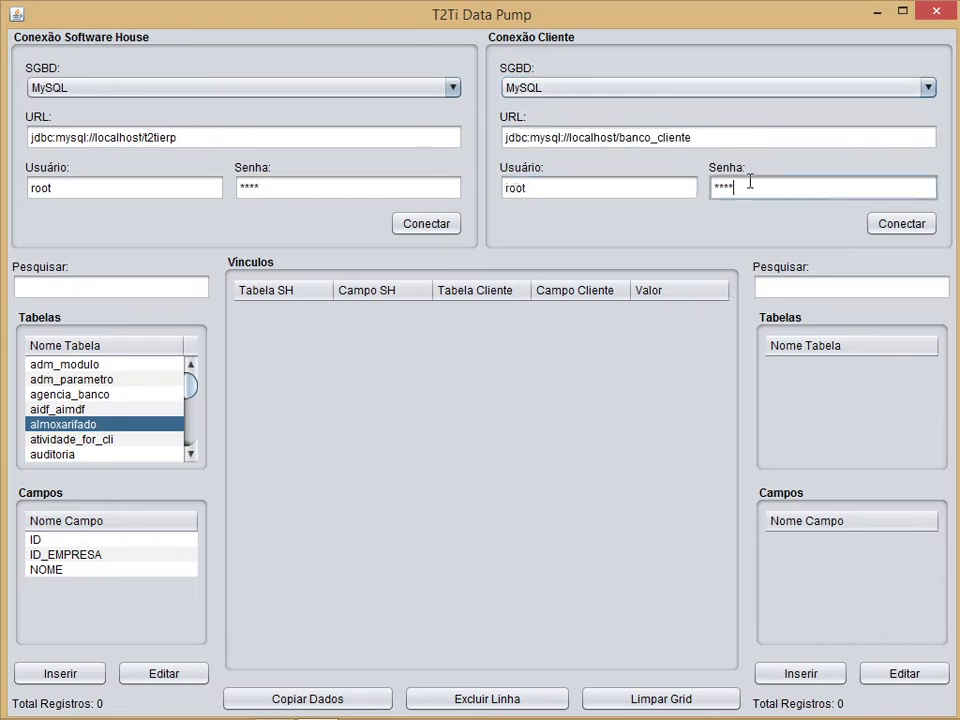
left_click(901, 223)
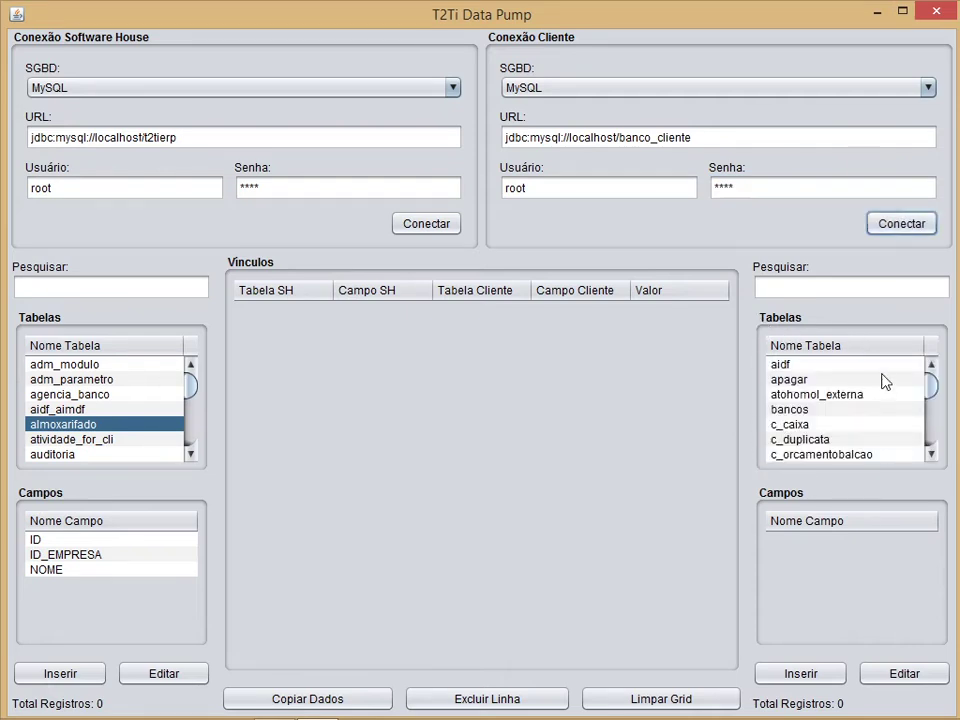
Examine the fields of the client tables aidf, apagar, atohomol_externa and bancos.
mouse_move(930, 386)
left_mouse_down()
mouse_move(930, 448)
mouse_move(930, 380)
left_mouse_up()
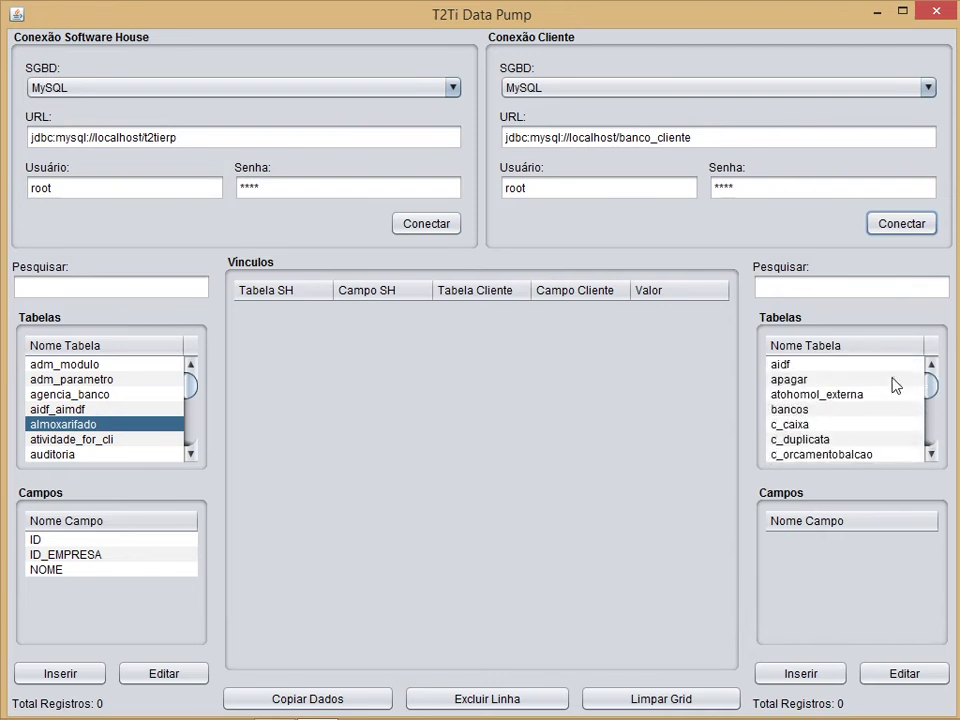
left_click(784, 372)
left_click(786, 381)
left_click(790, 394)
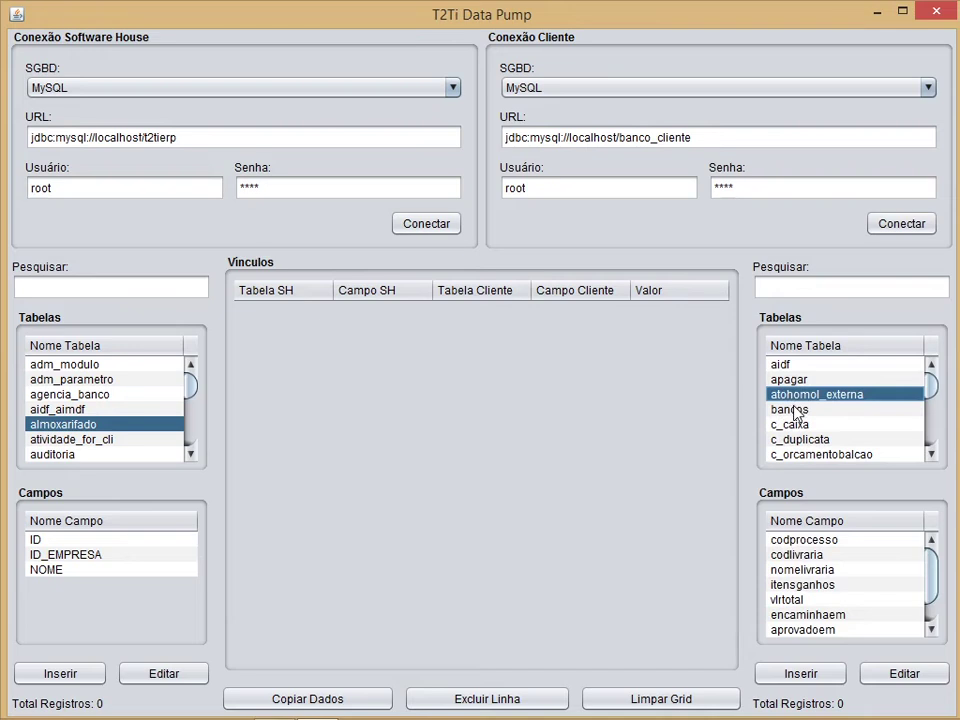
left_click(793, 409)
mouse_move(933, 564)
left_mouse_down()
mouse_move(931, 608)
mouse_move(930, 549)
left_mouse_up()
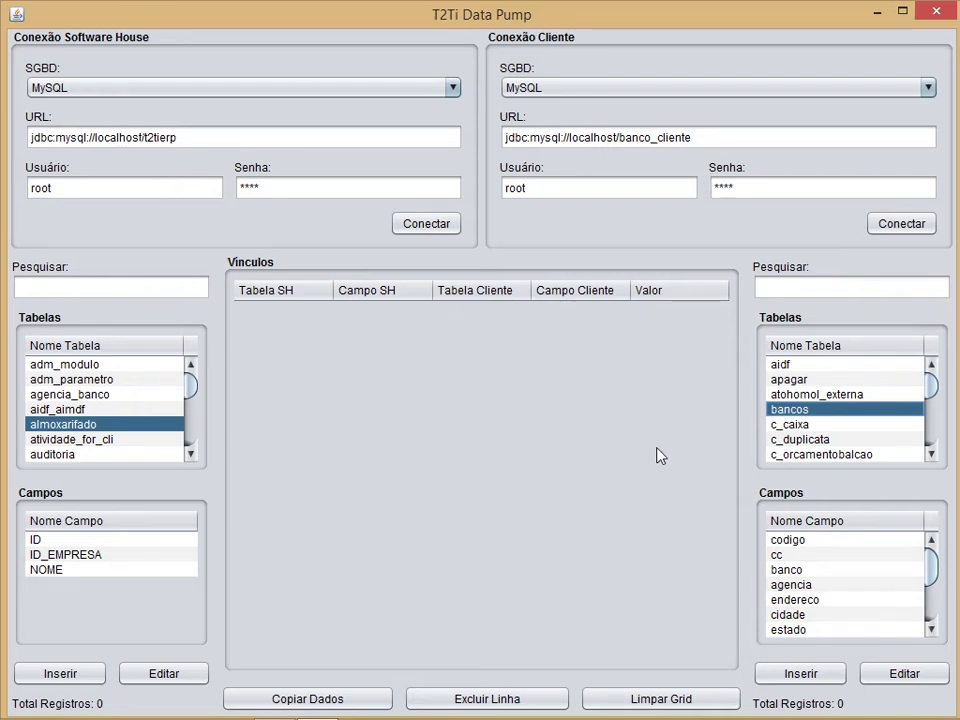
Filter the software house tables by "unidade" and select the unidade_produto table.
left_click(137, 287)
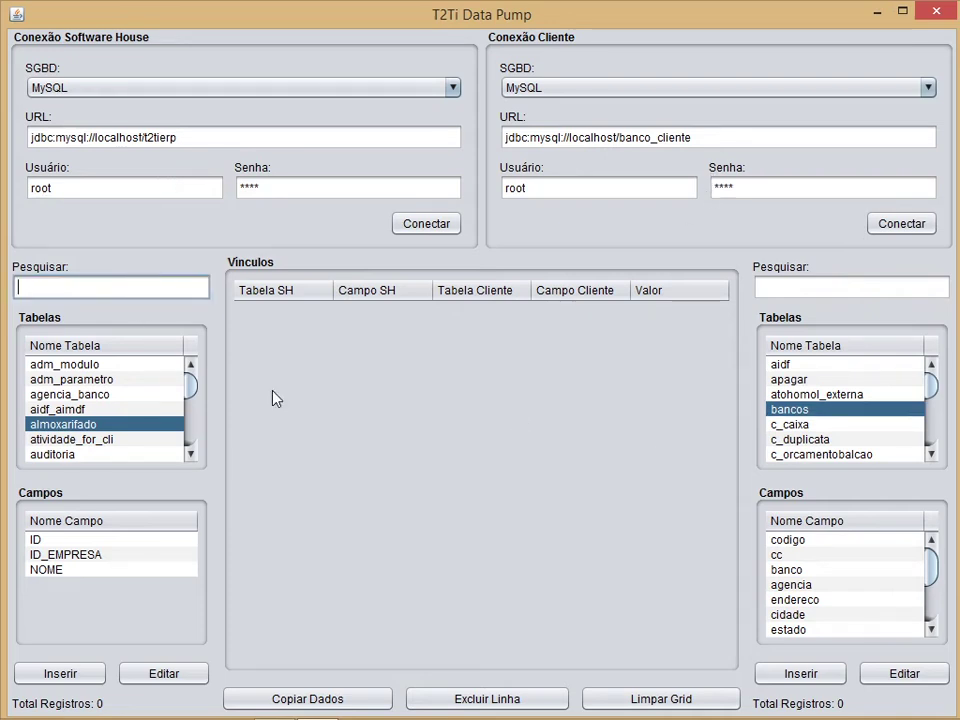
type("unidade")
key("BackSpace")
key("BackSpace")
key("BackSpace")
key("BackSpace")
type("dade")
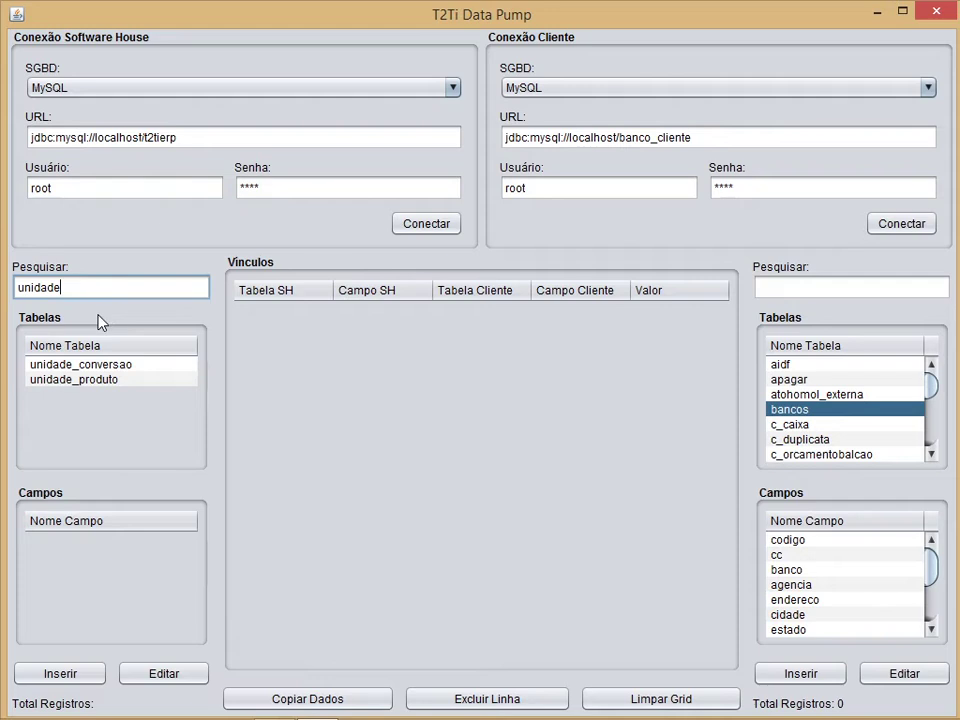
left_click(72, 381)
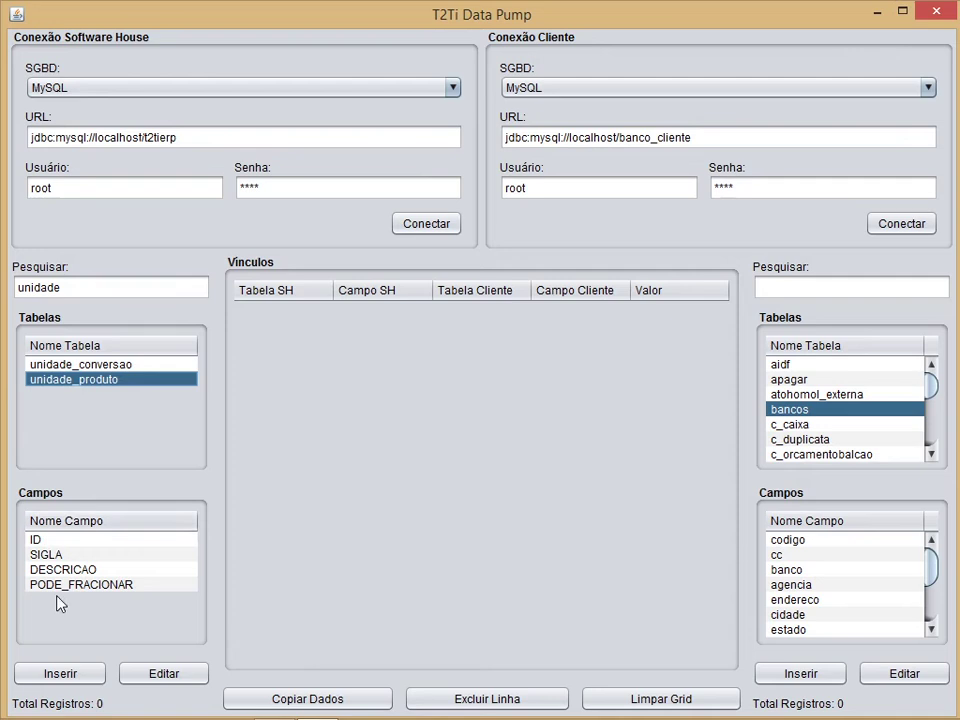
Filter the client tables by "unidade" and select the unidades table.
left_click(821, 287)
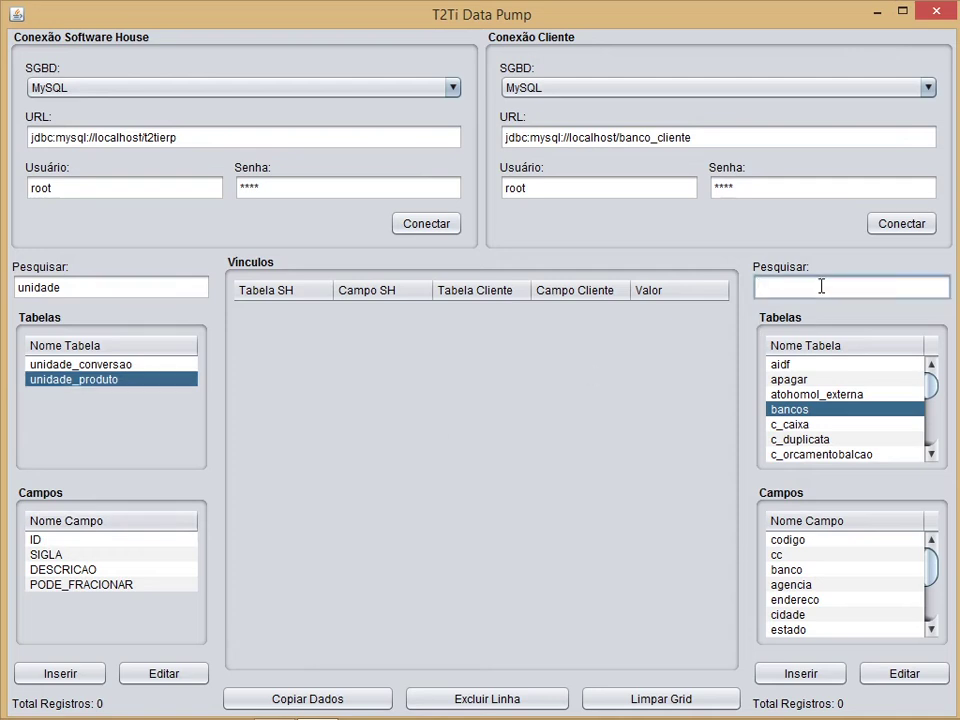
type("uniade")
key("BackSpace")
key("BackSpace")
type("dade")
key("Return")
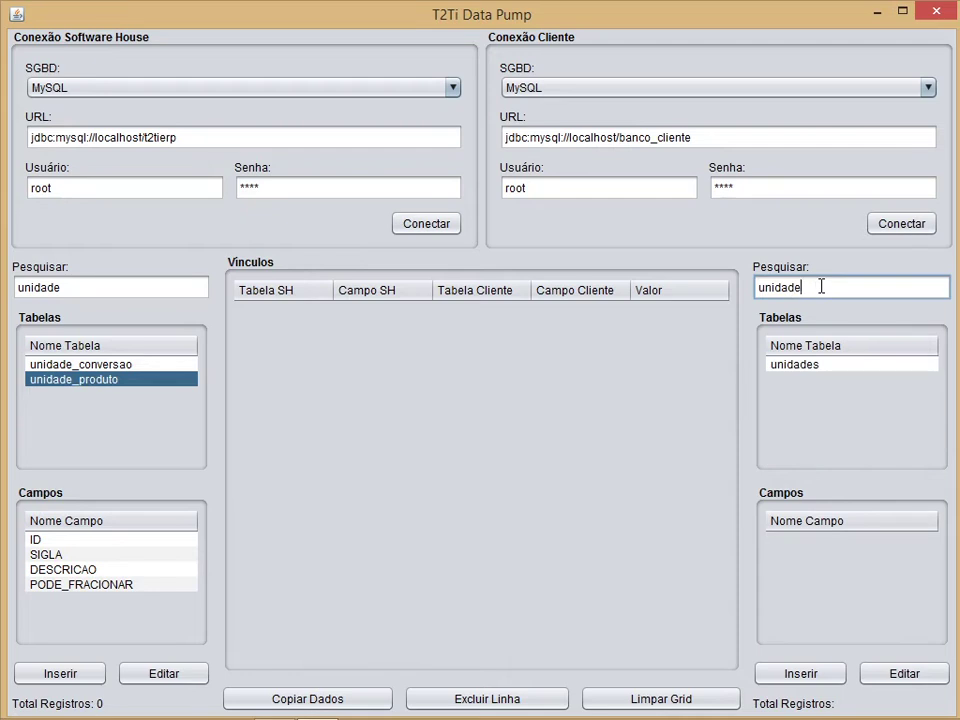
left_click(810, 366)
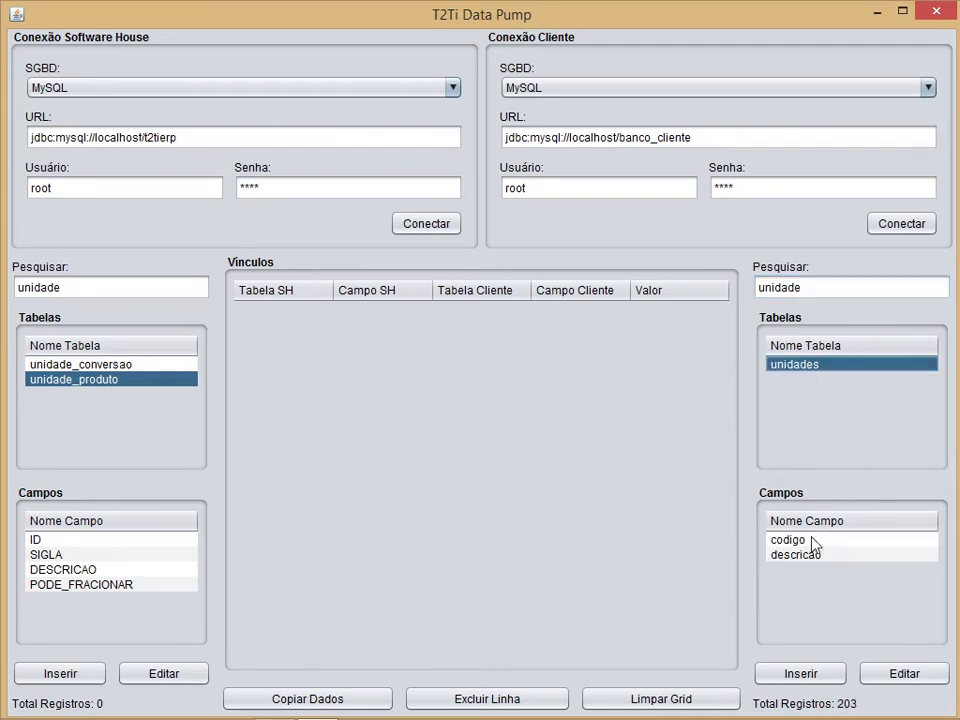
View the records stored in the client's unidades table, then close the record list.
double_click(815, 373)
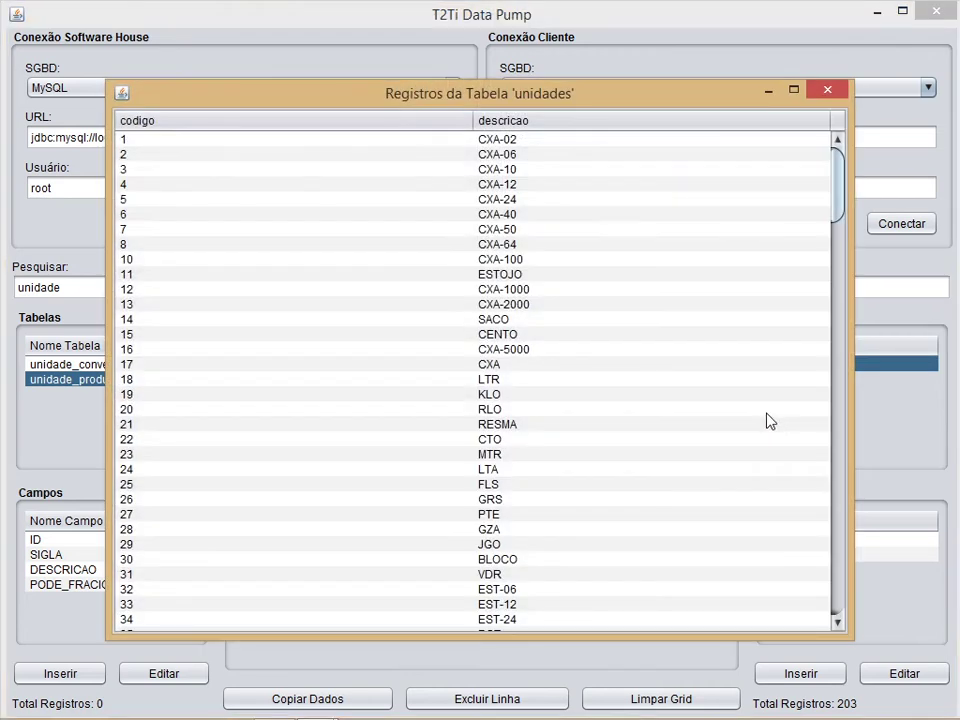
left_click_drag(838, 193, 825, 135)
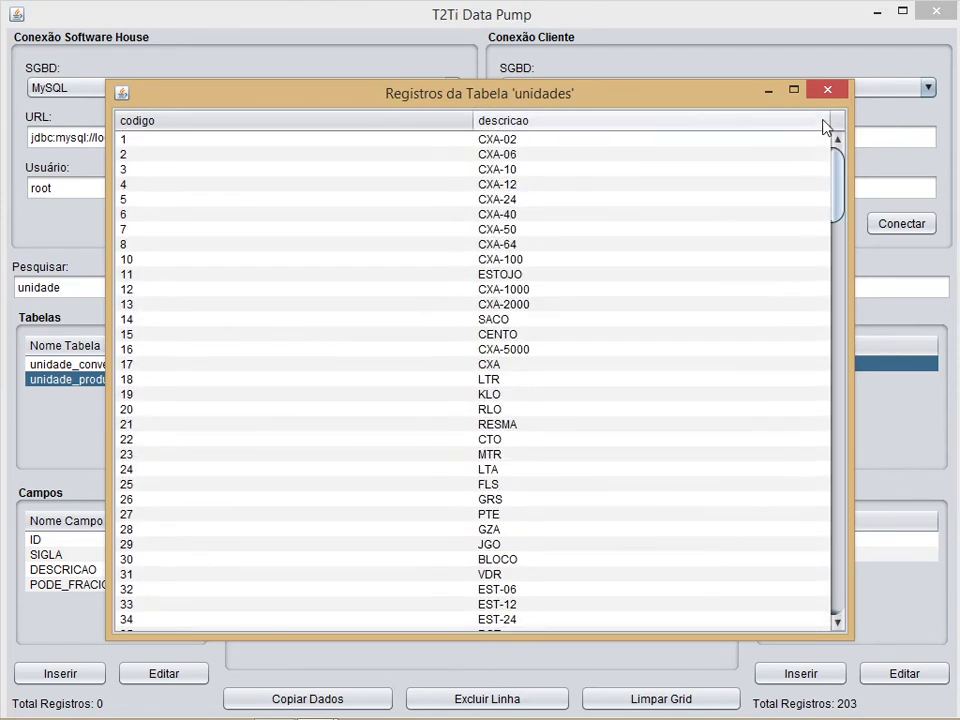
left_click(829, 91)
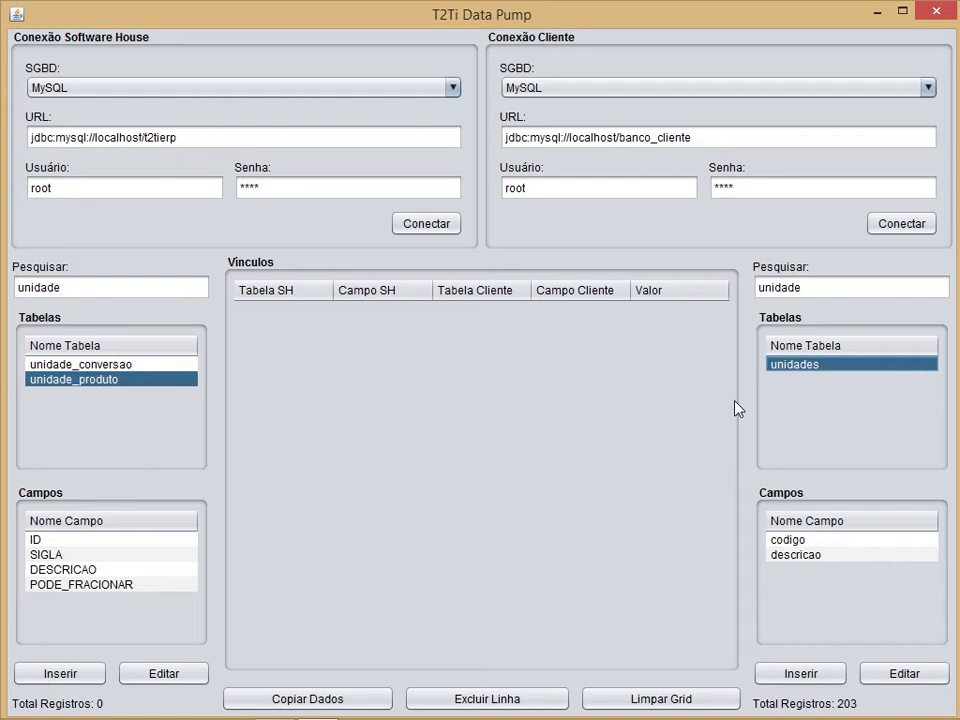
Add a link row mapping the ID field of unidade_produto to the codigo field of the client's unidades table.
left_click(46, 541)
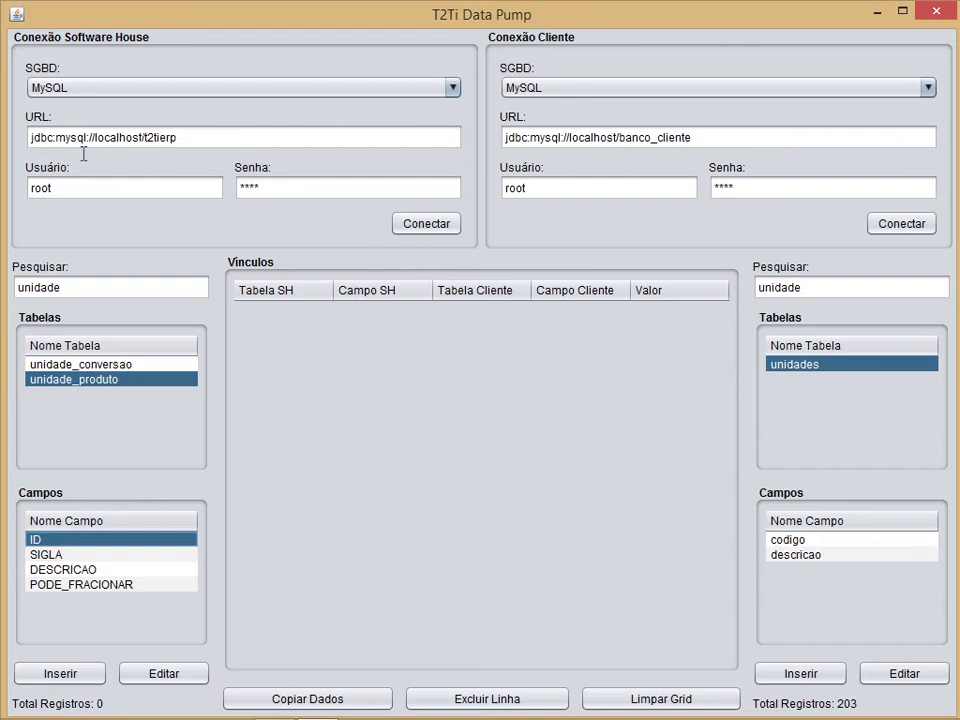
left_click(62, 674)
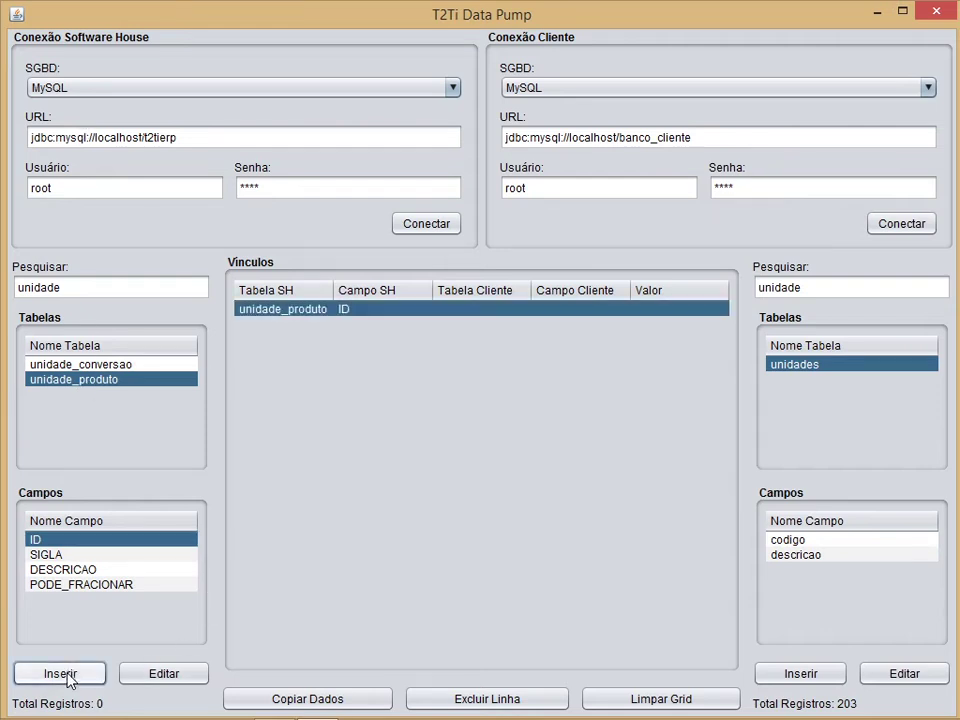
left_click(789, 542)
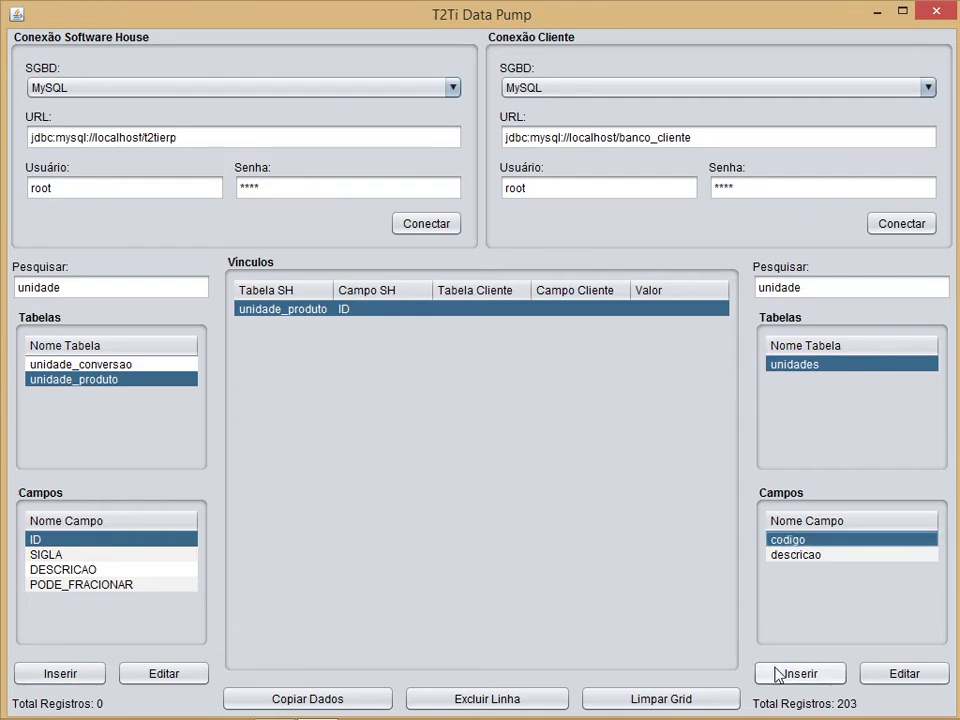
left_click(900, 673)
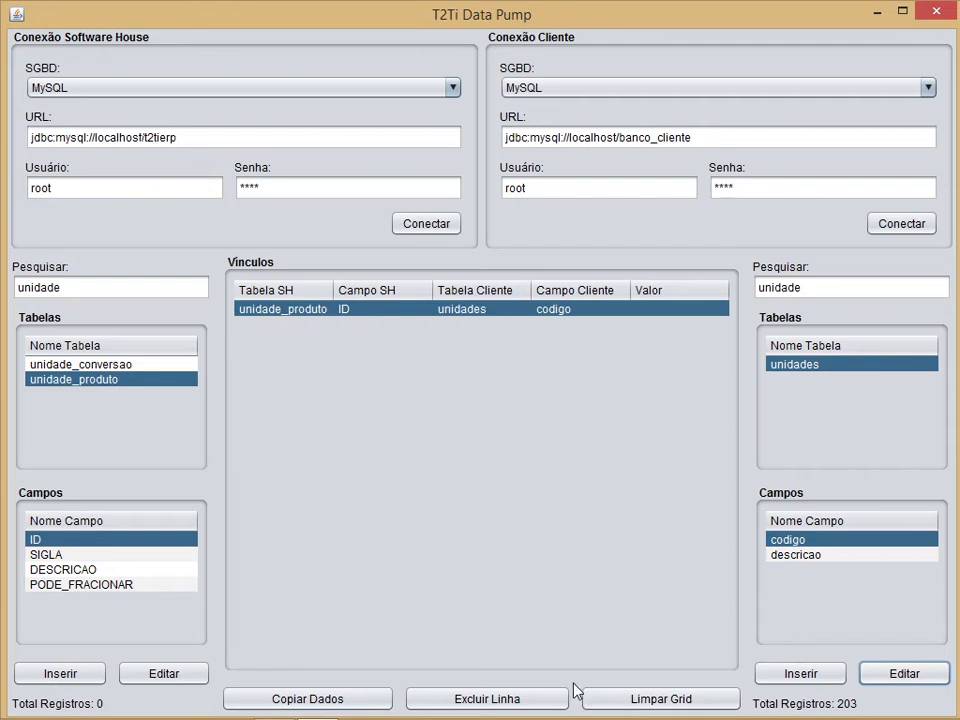
Add a link row mapping the SIGLA field of unidade_produto to the descricao field of the client's unidades table.
left_click(43, 554)
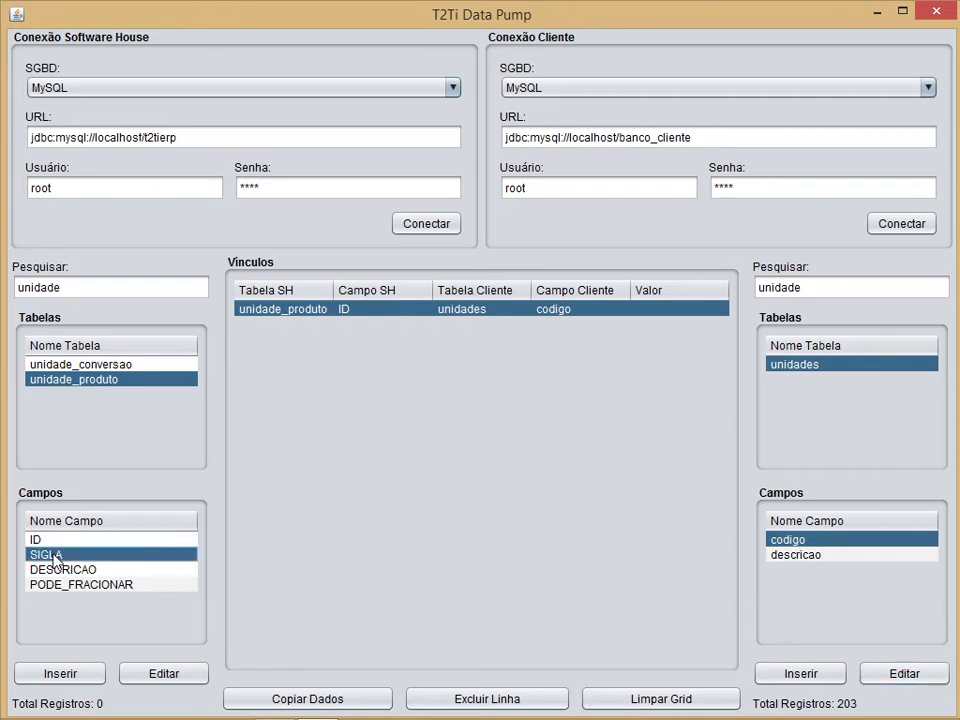
left_click(60, 673)
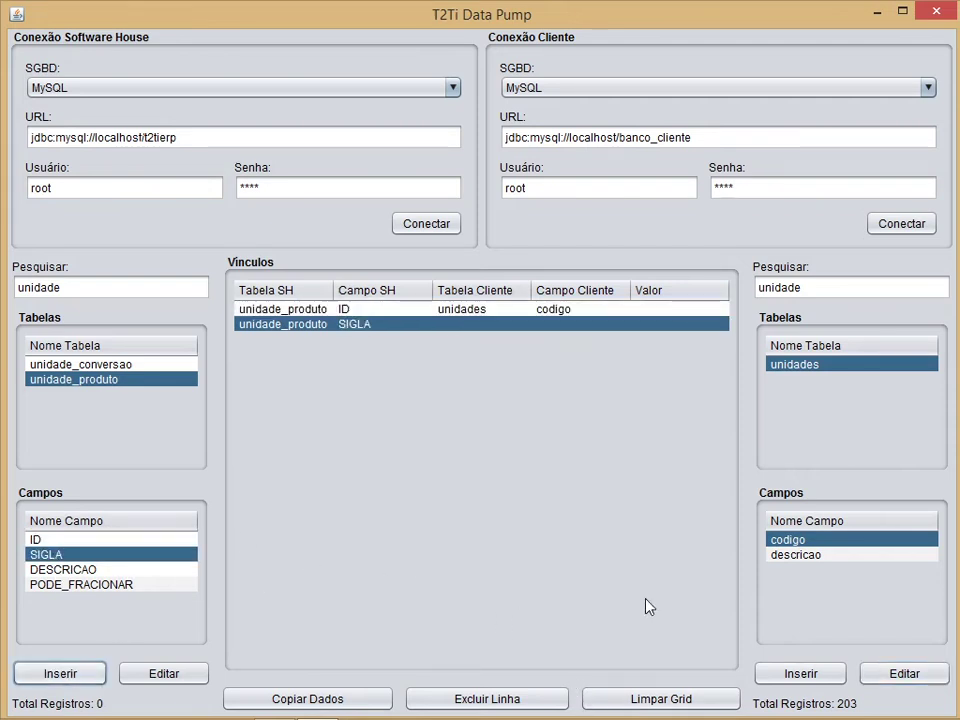
left_click(792, 556)
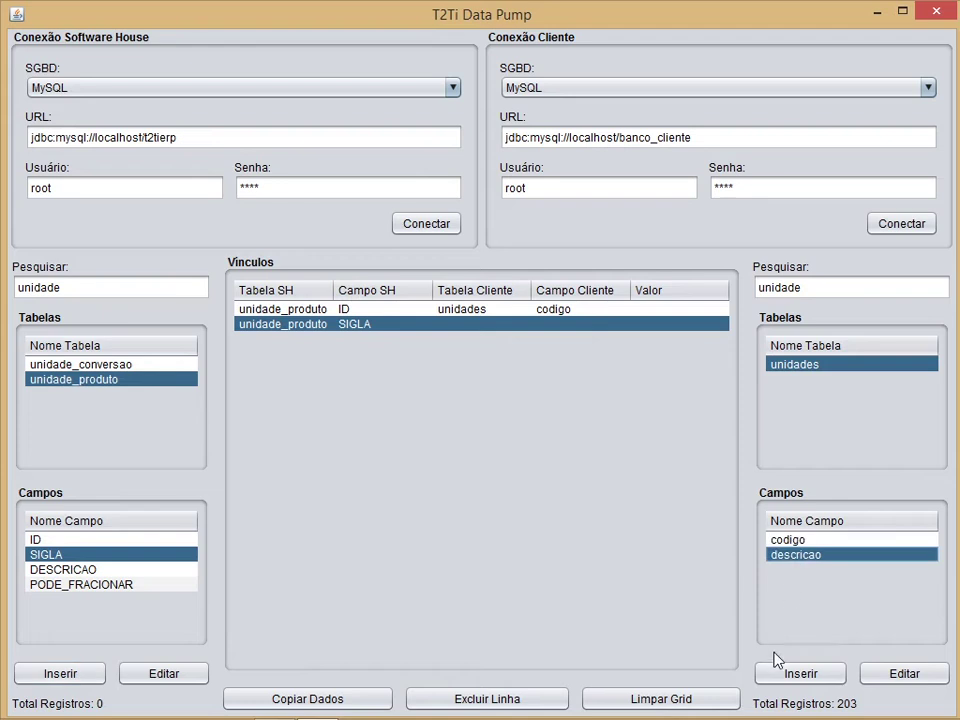
left_click(881, 677)
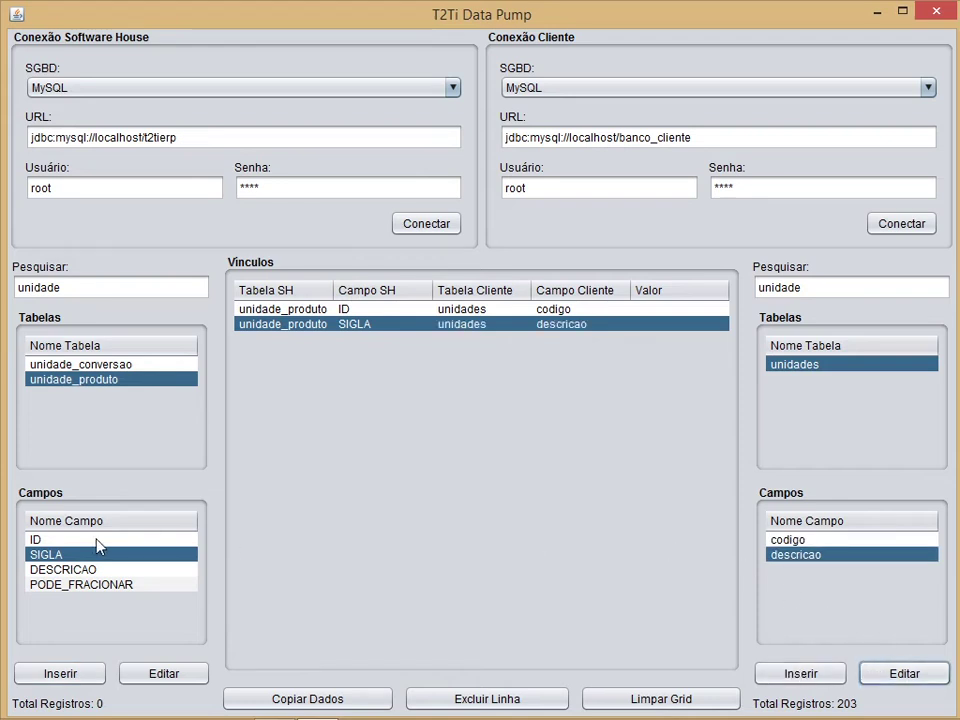
Add a link row mapping the DESCRICAO field of unidade_produto to the descricao field of the client's unidades table.
left_click(72, 569)
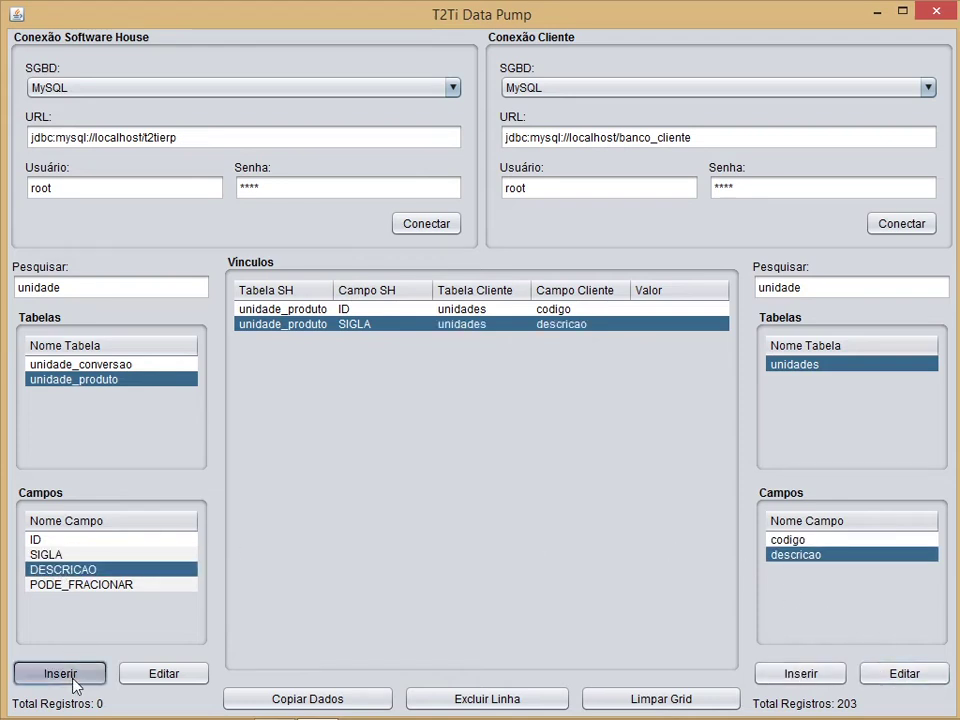
left_click(60, 674)
left_click(904, 676)
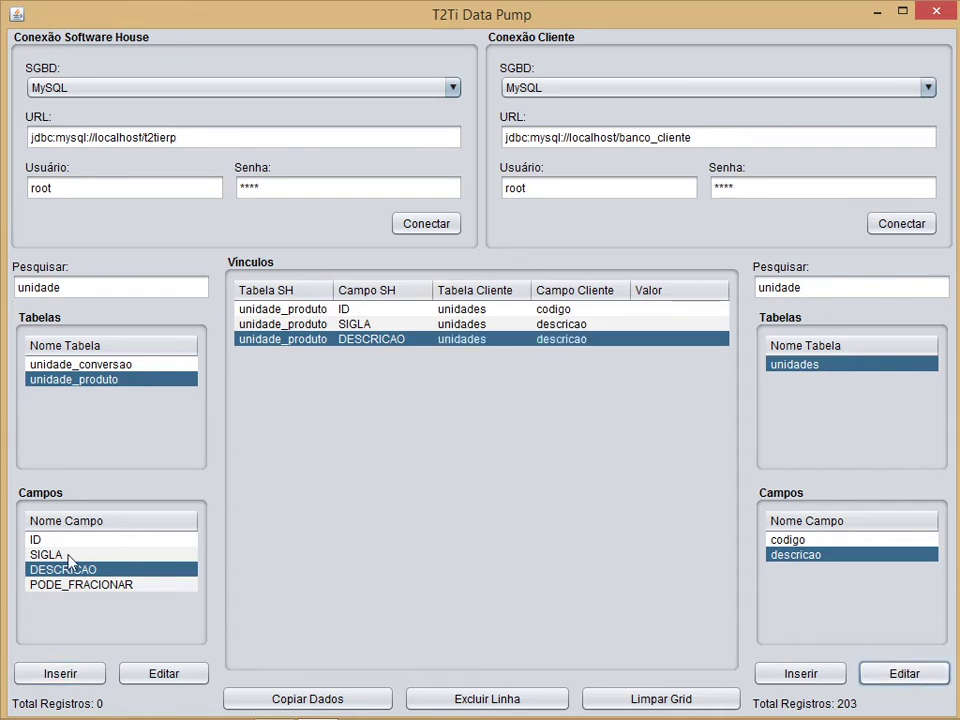
Add a link row for the PODE_FRACIONAR field of unidade_produto with the fixed value N and no client field.
left_click(73, 593)
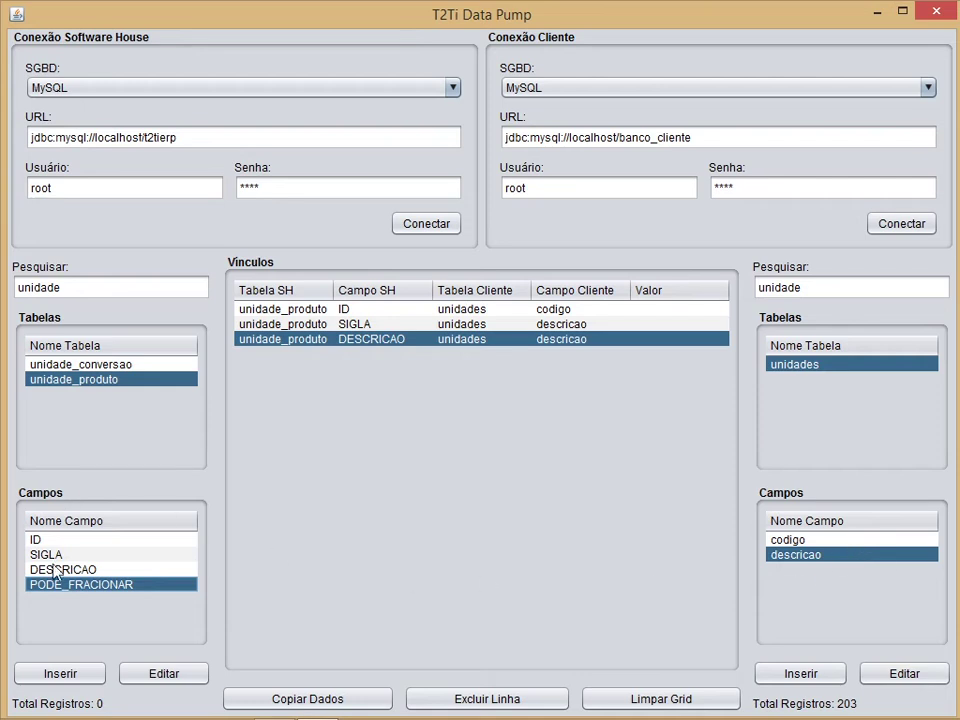
left_click(60, 673)
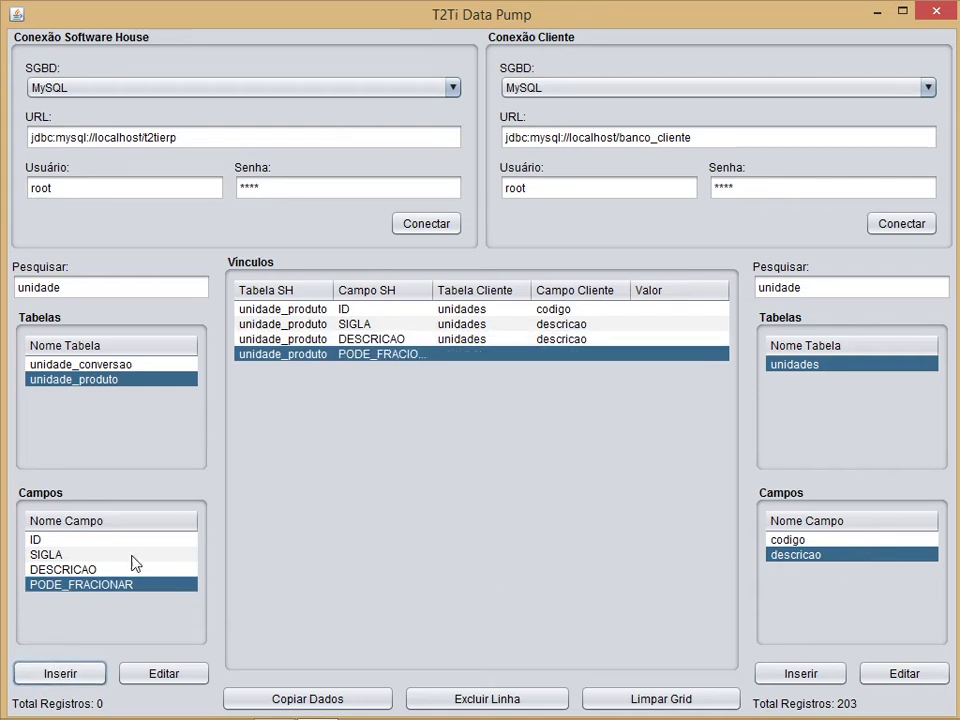
double_click(645, 356)
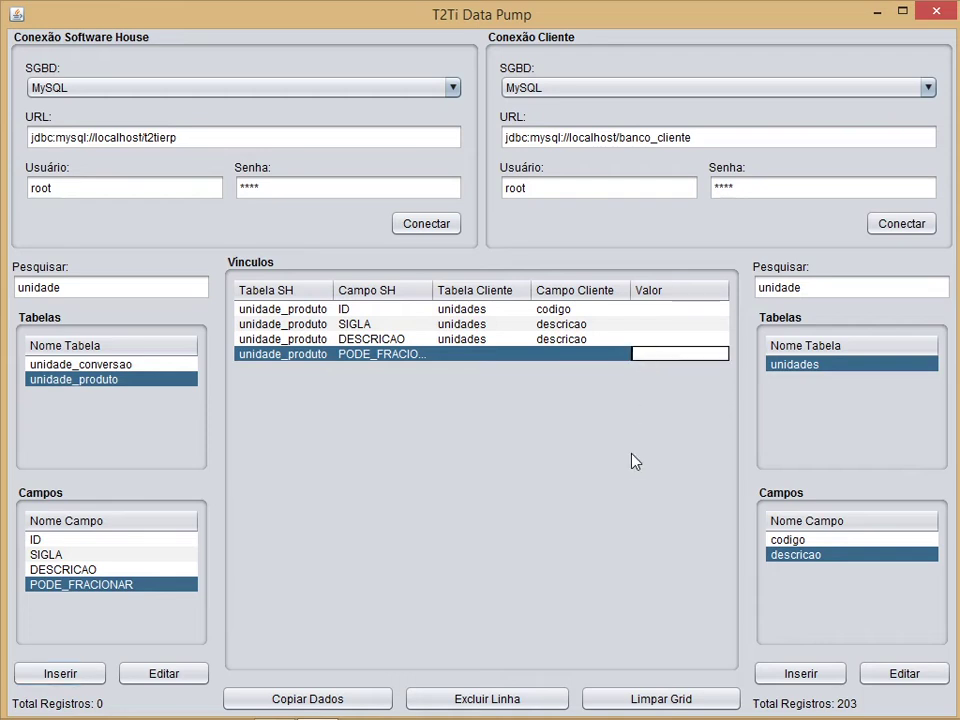
type("N")
key("Return")
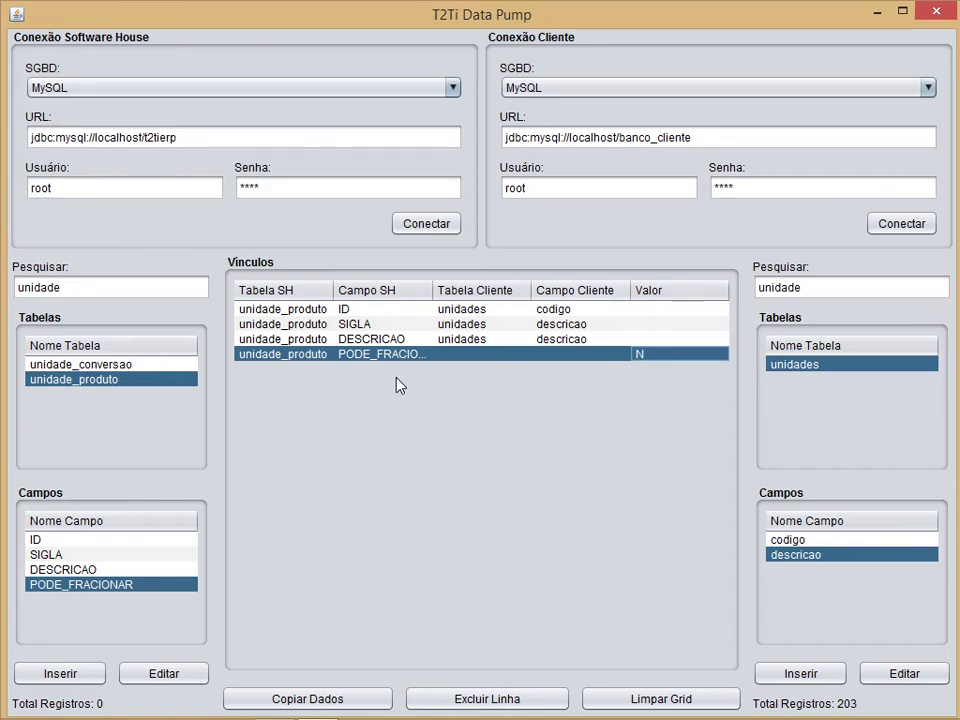
Copy the linked unidades data into unidade_produto, confirming the copy and dismissing the closing message.
left_click(293, 704)
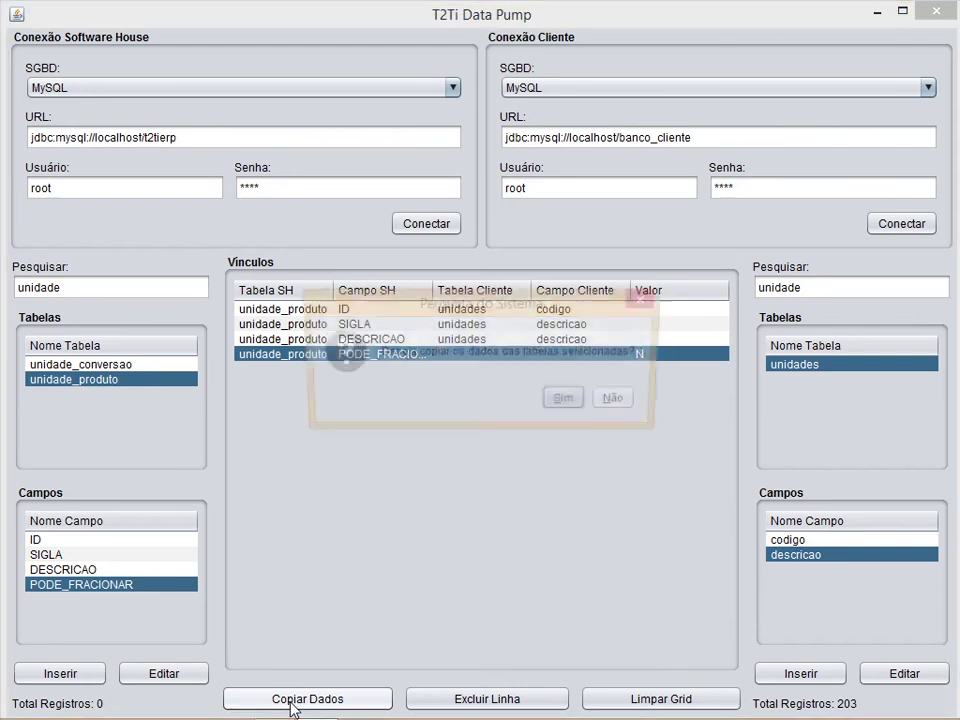
left_click(566, 405)
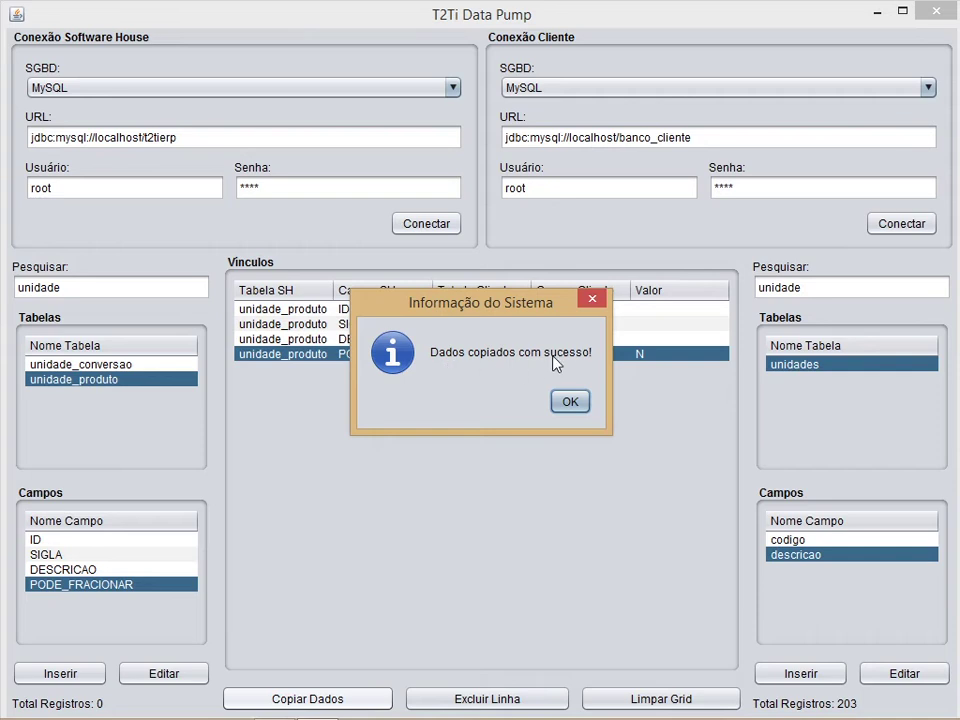
left_click(569, 403)
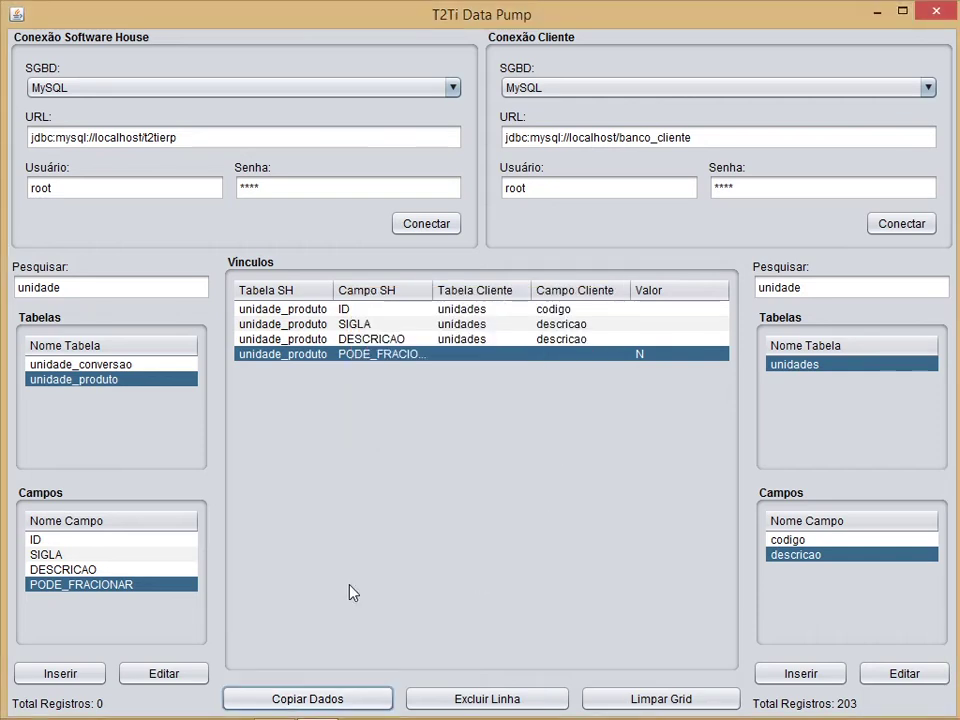
Reload the software house's unidade_produto table and view its copied records, closing the record list when done.
left_click(126, 367)
left_click(116, 380)
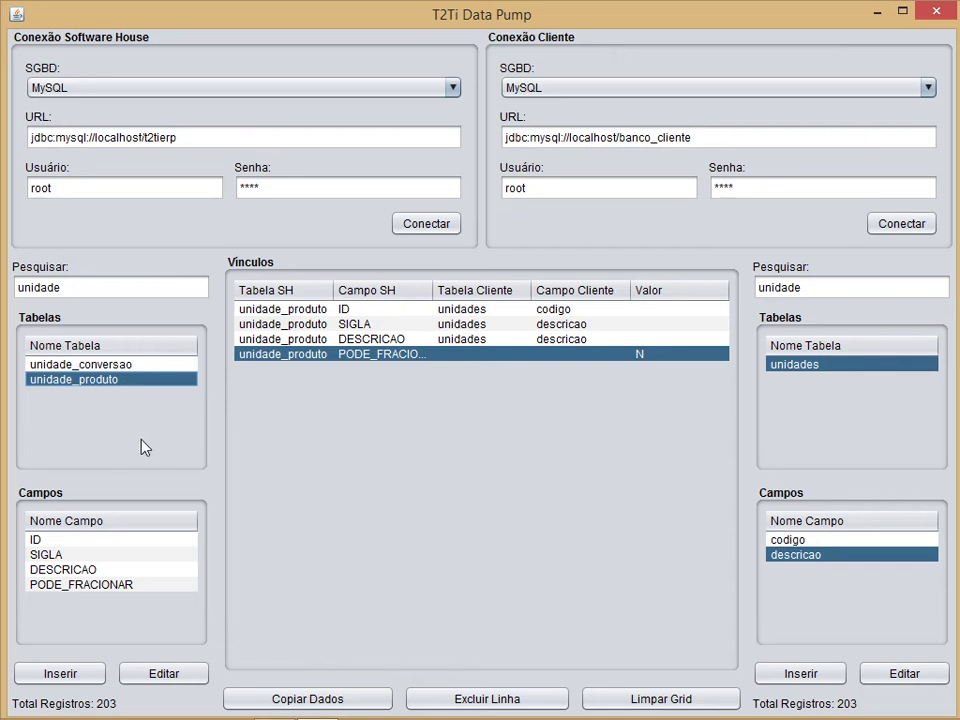
double_click(110, 384)
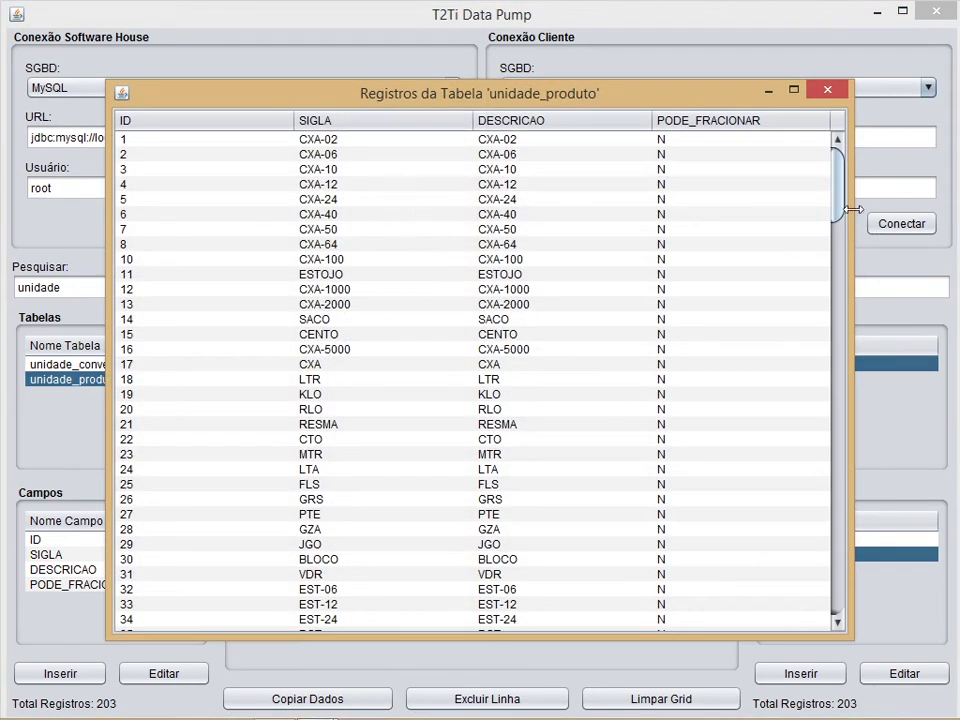
left_click_drag(838, 201, 806, 176)
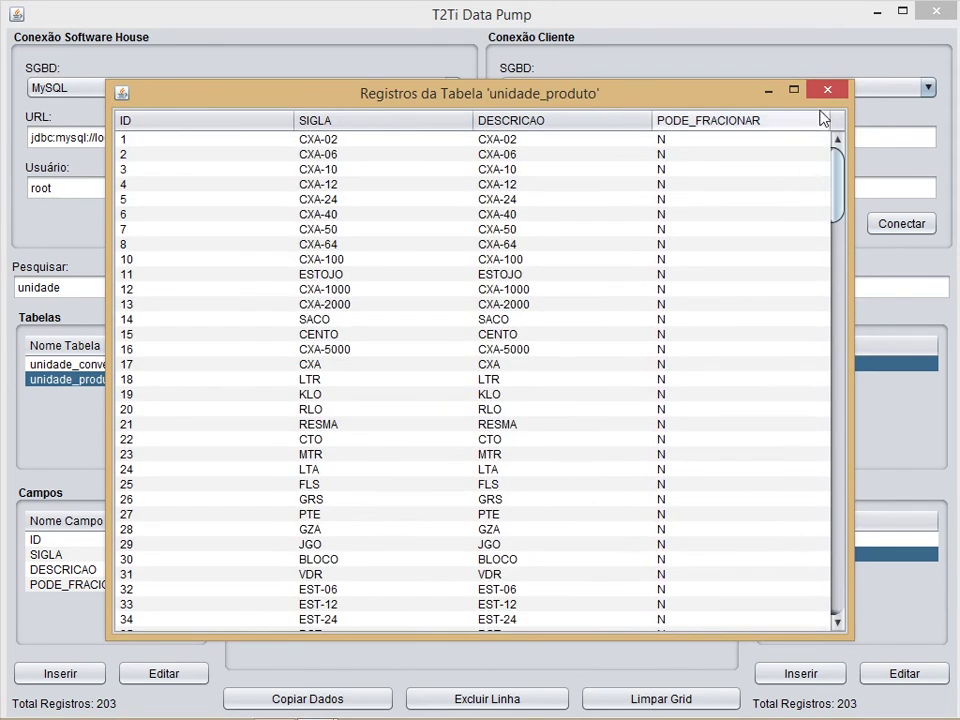
left_click(830, 93)
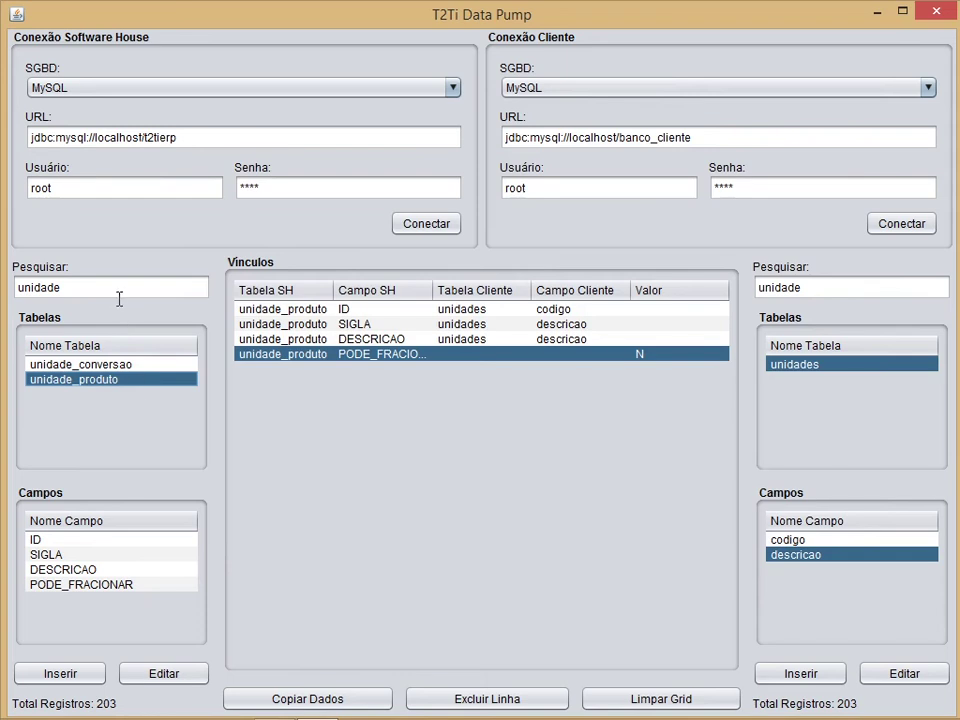
Filter the software house tables by "produto" and select the produto table.
left_click_drag(99, 285, 16, 287)
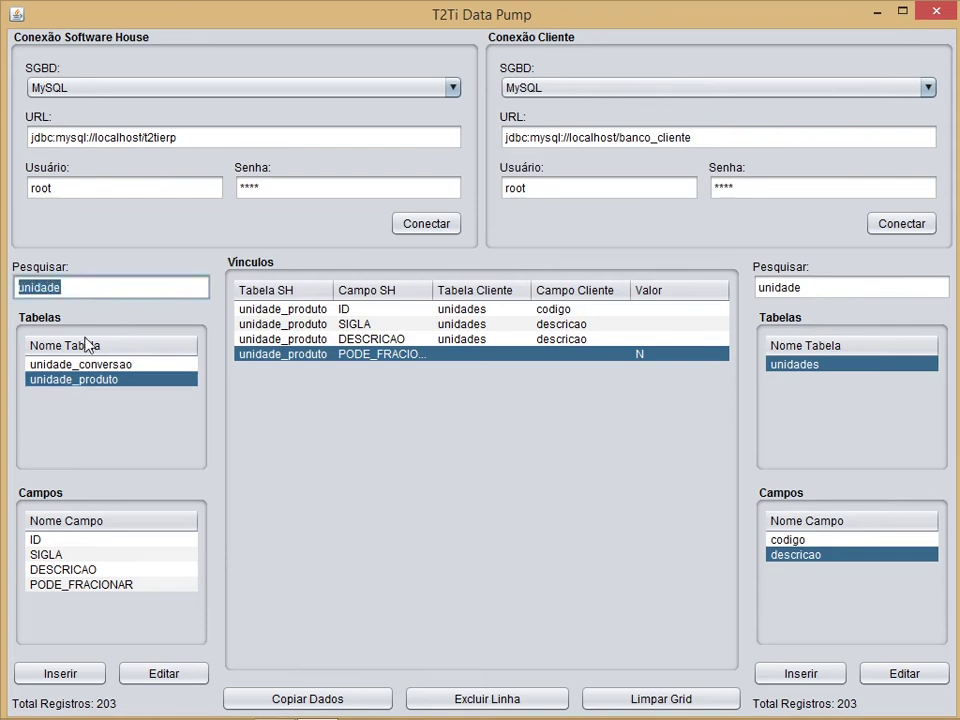
type("produt")
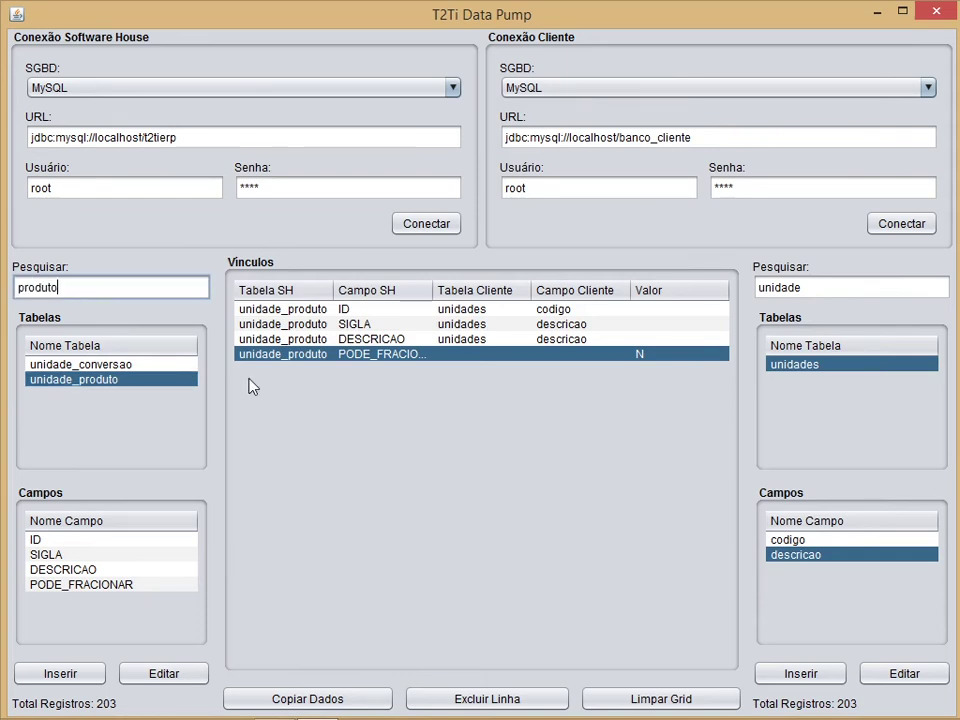
type("o")
key("Return")
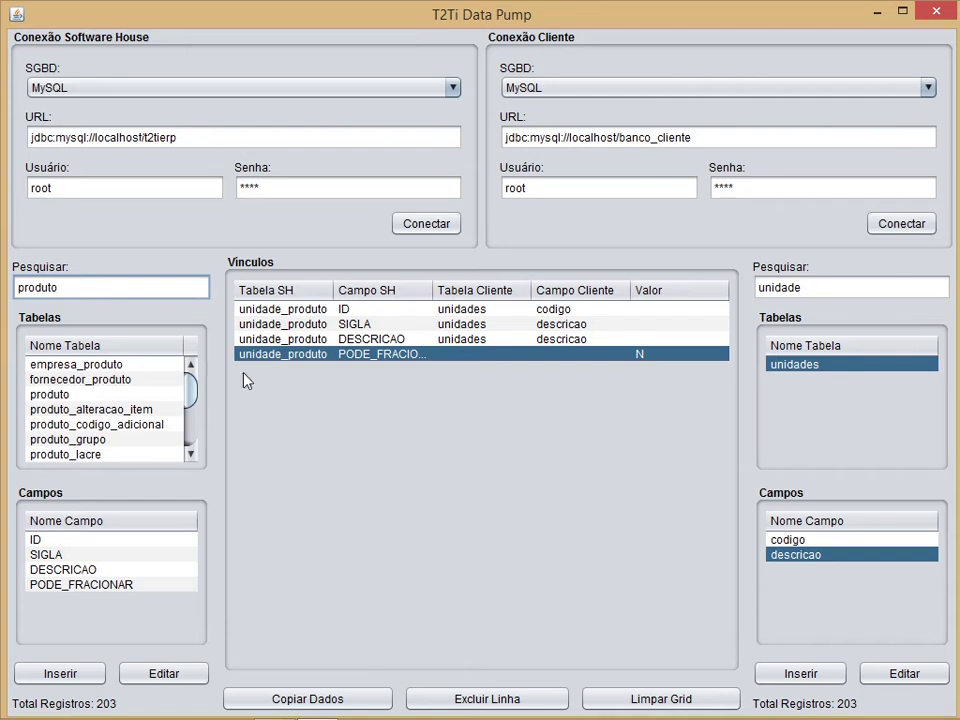
left_click(42, 394)
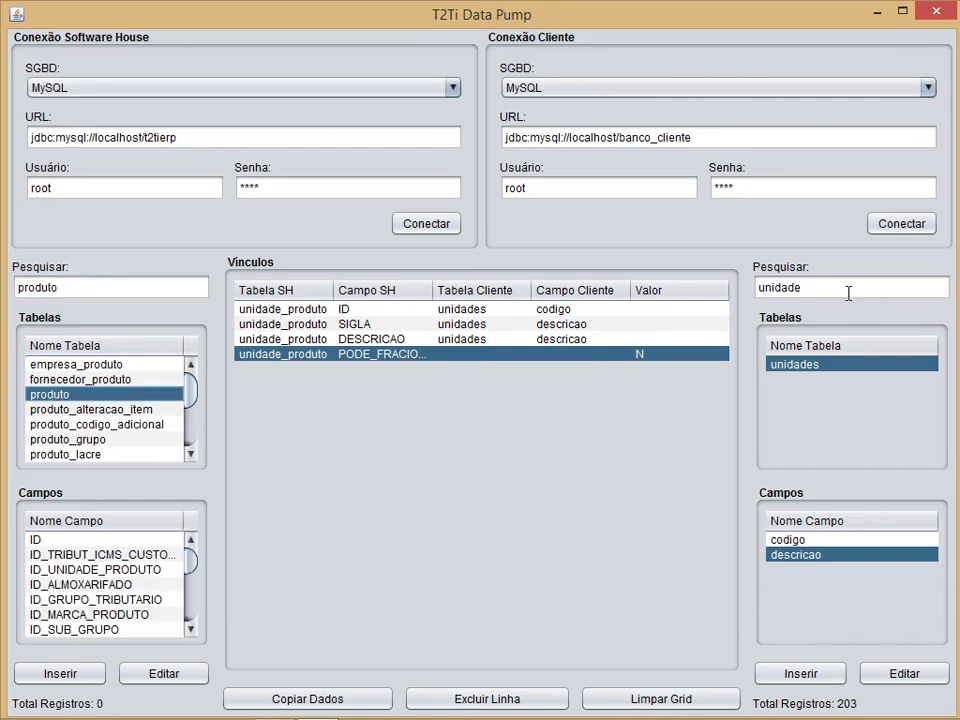
Filter the client tables by "produto" and select the produtos table.
left_click_drag(801, 287, 724, 296)
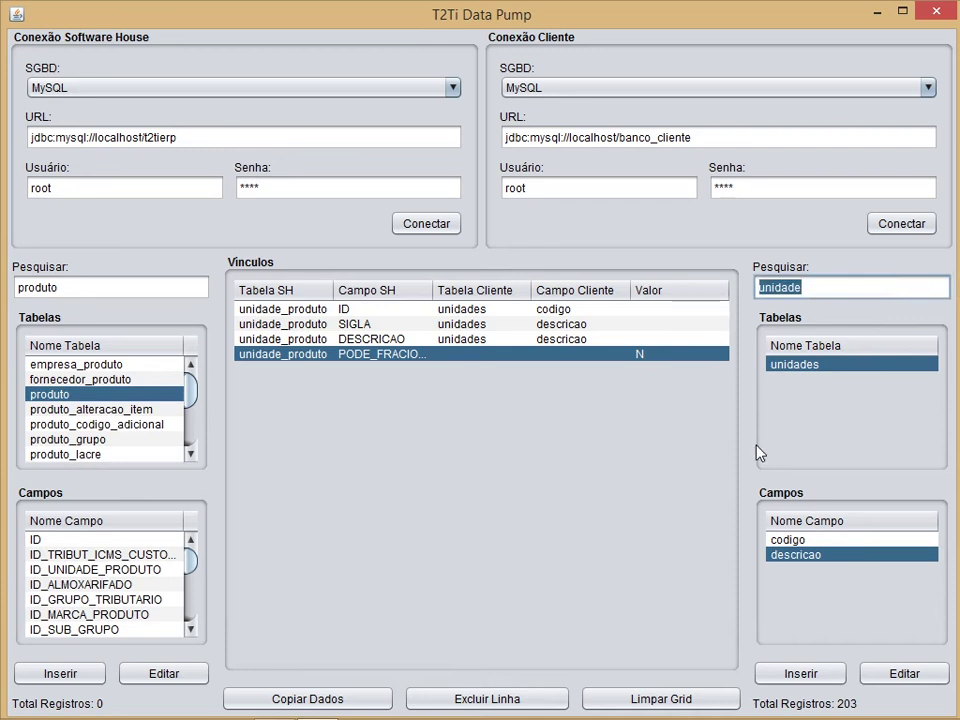
type("pro")
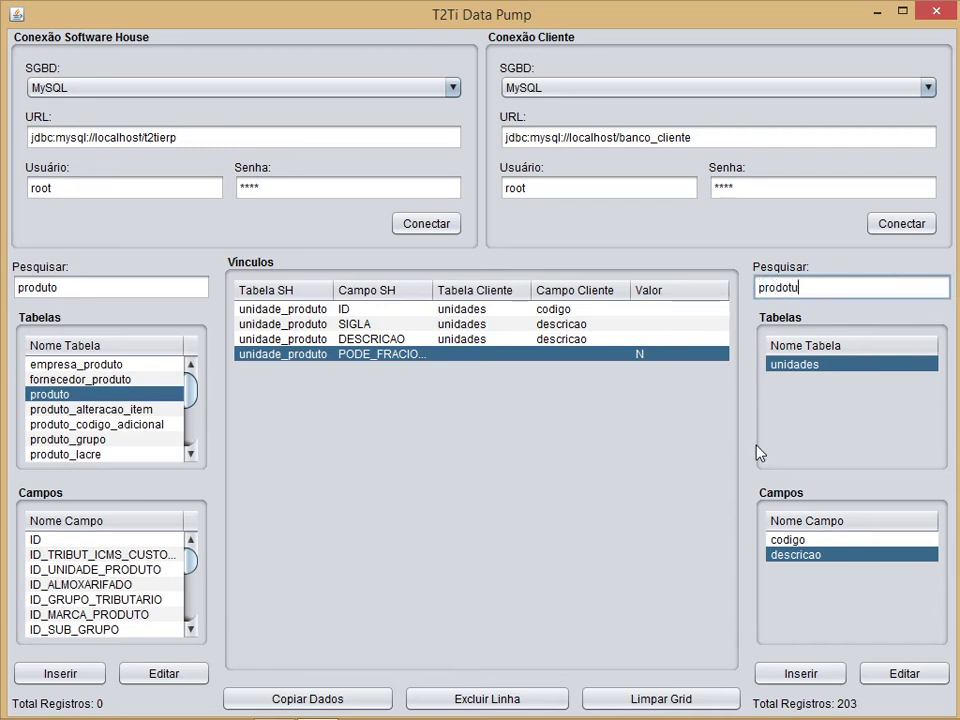
type("duto")
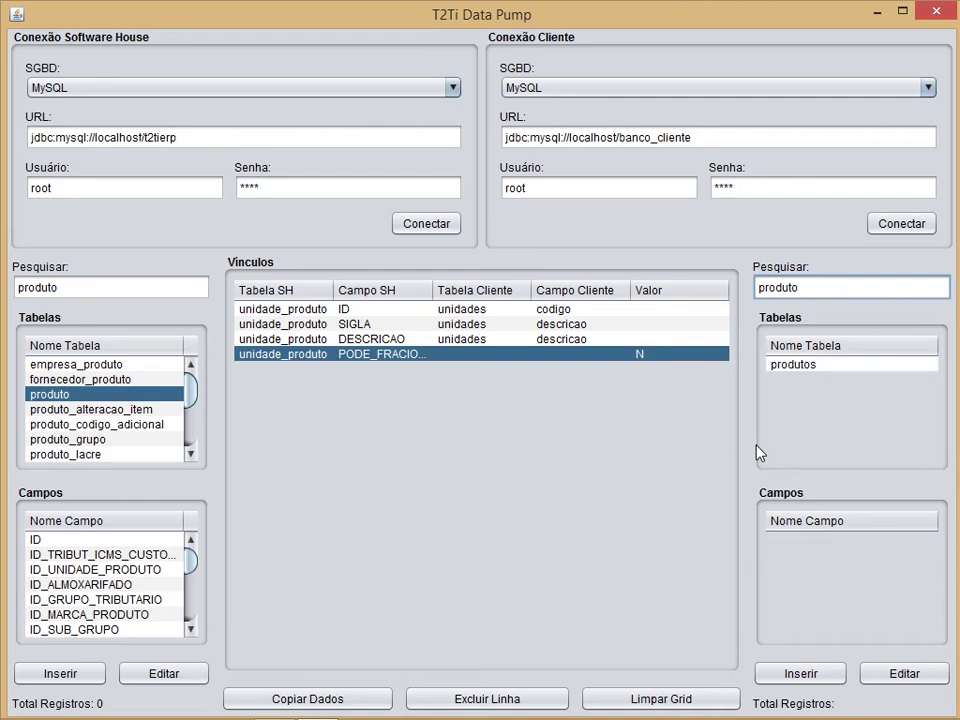
left_click(826, 368)
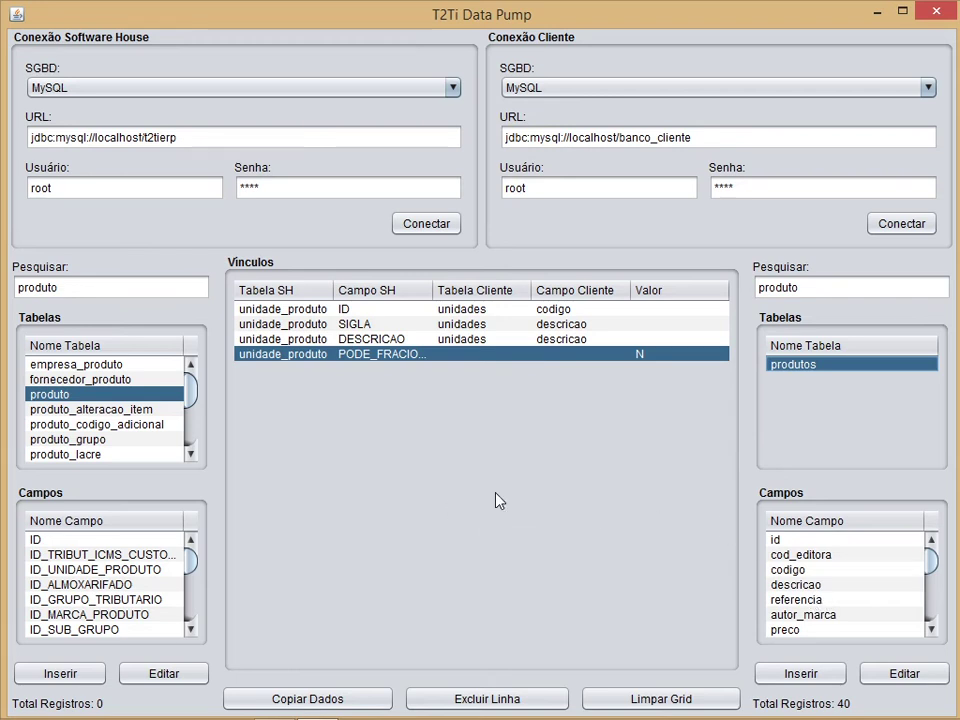
Clear all existing links and add a row mapping the ID field of produto to the id field of the client's produtos table.
left_click(657, 702)
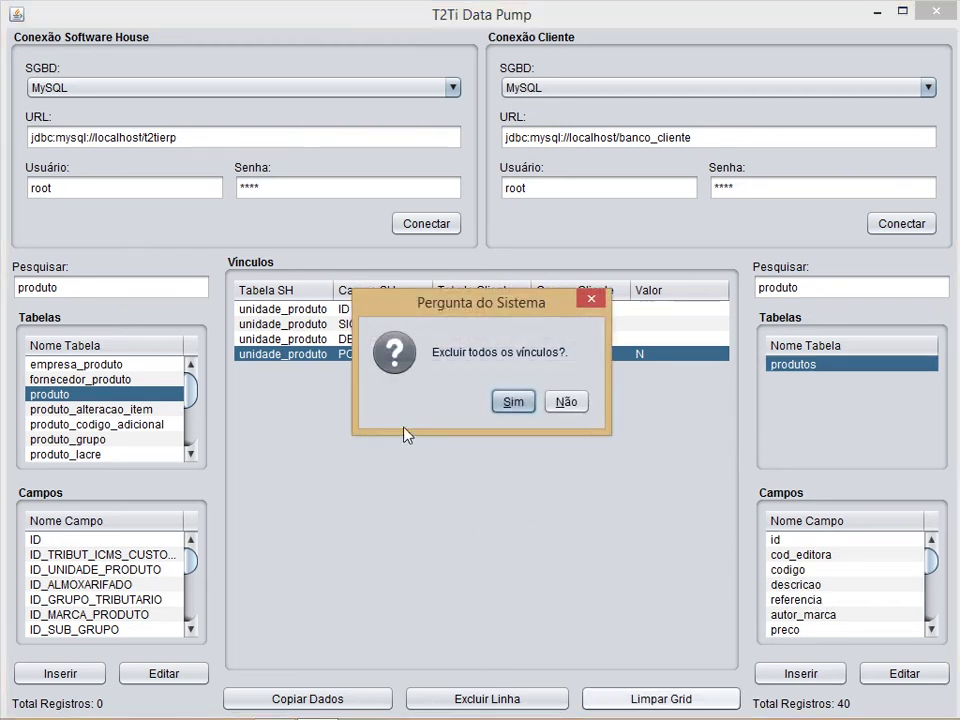
left_click(514, 406)
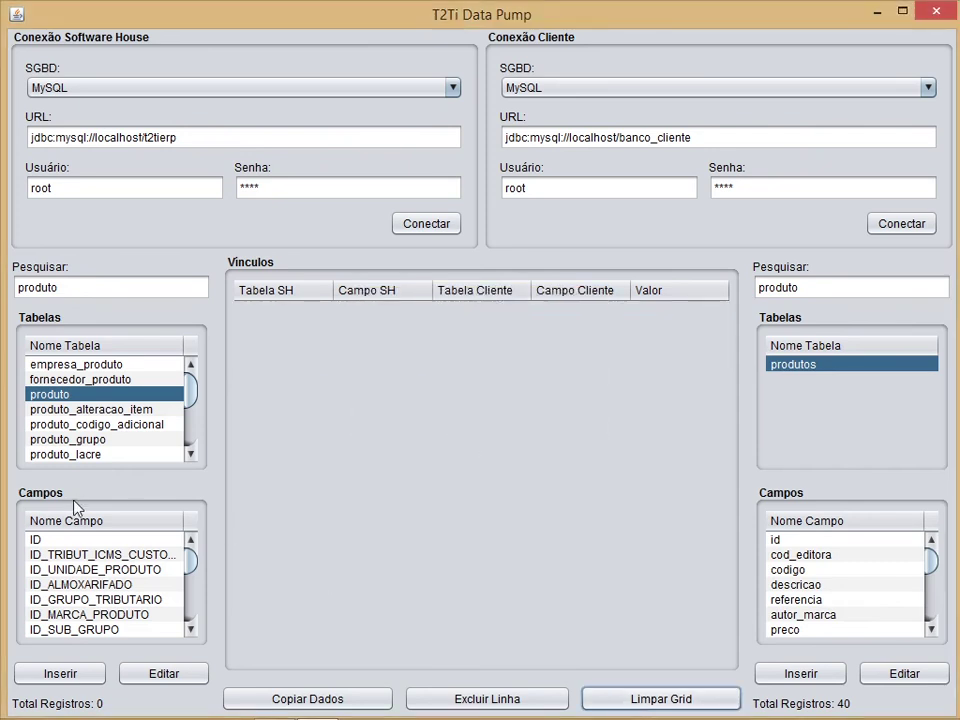
left_click(48, 541)
left_click(36, 678)
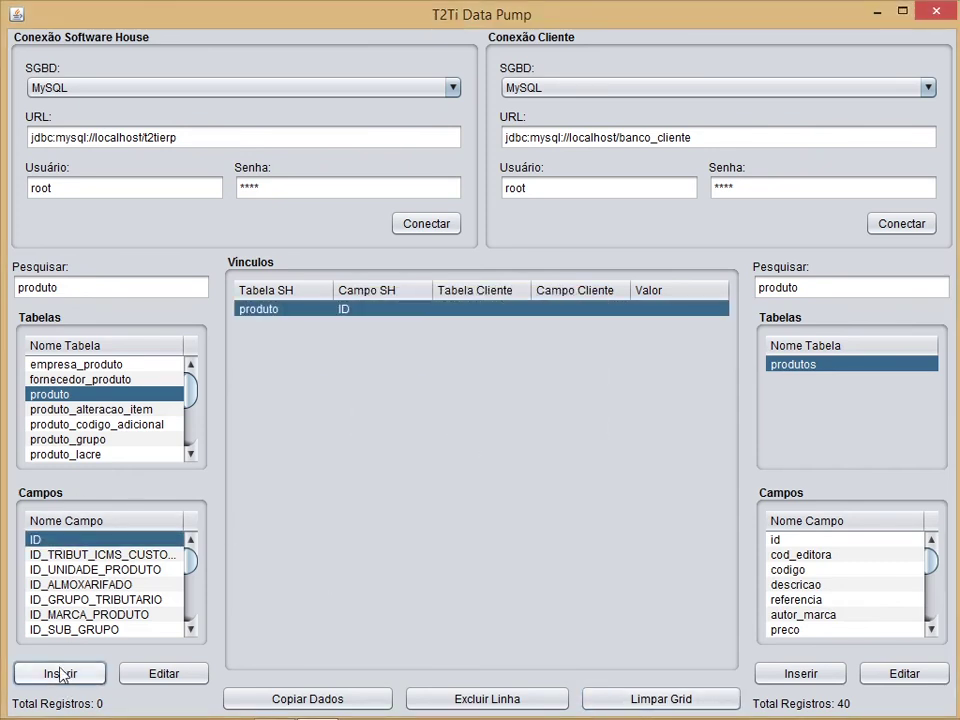
left_click(775, 540)
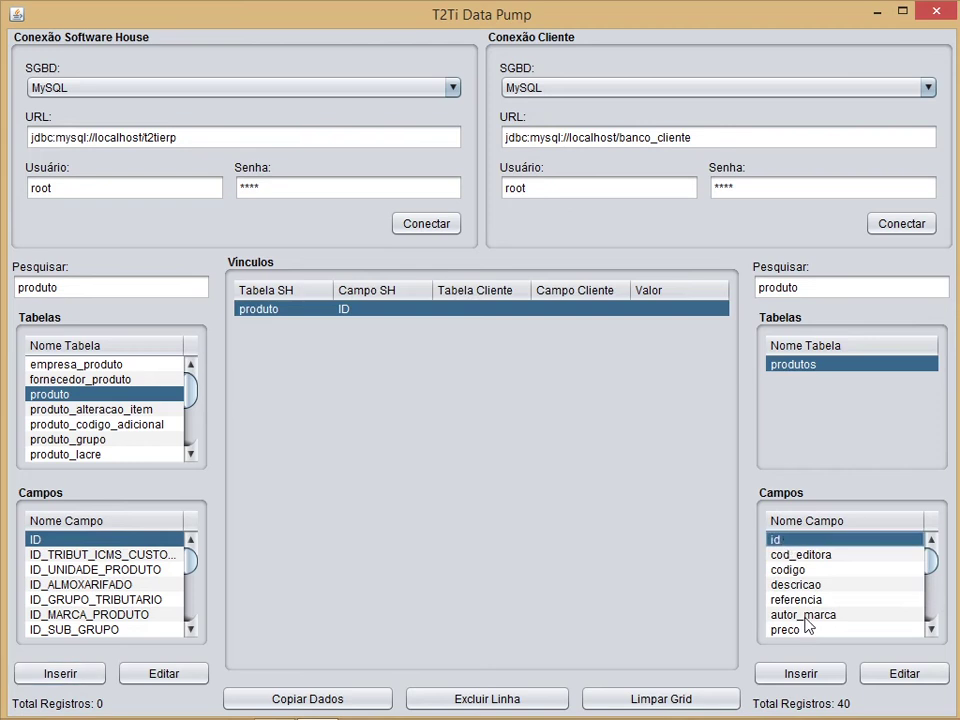
left_click(899, 678)
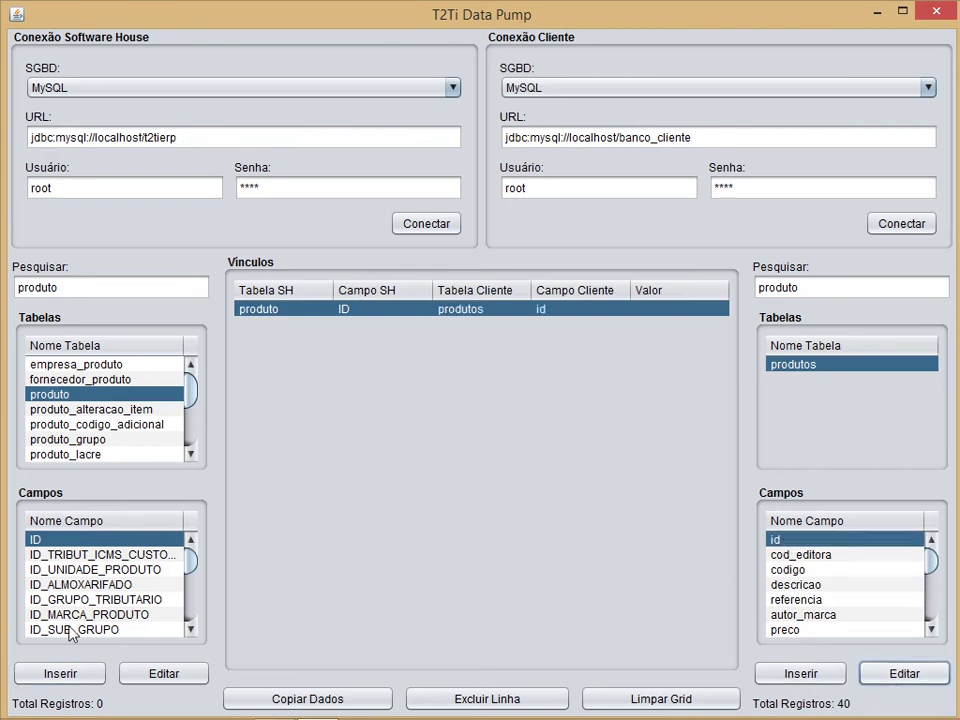
Add a link row mapping the ID_UNIDADE_PRODUTO field of produto to the unidade field of the client's produtos table.
left_click(55, 570)
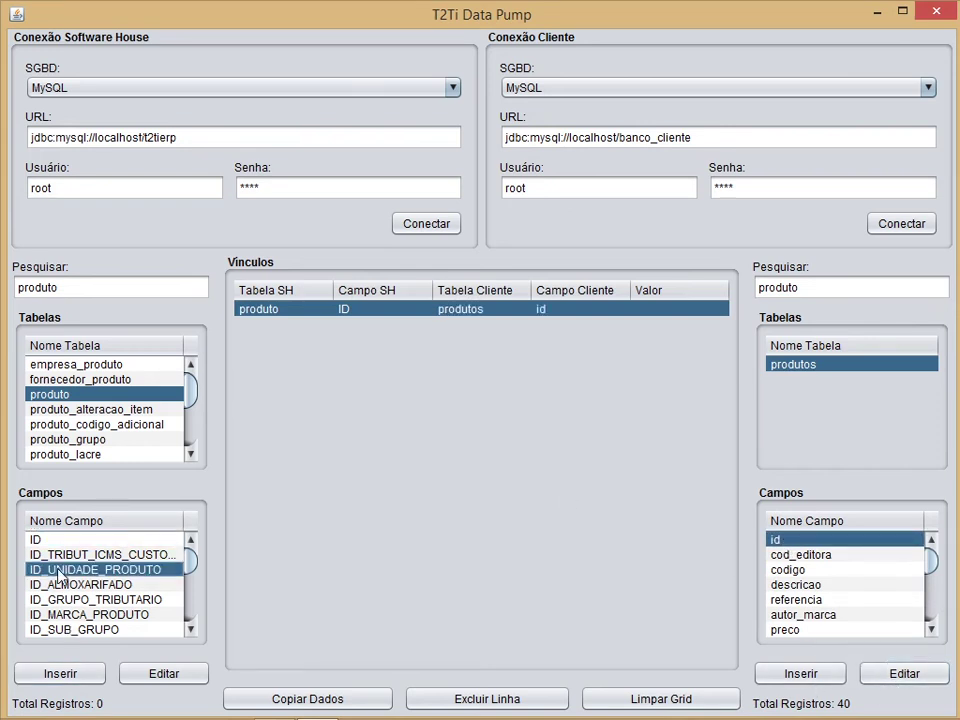
left_click(80, 677)
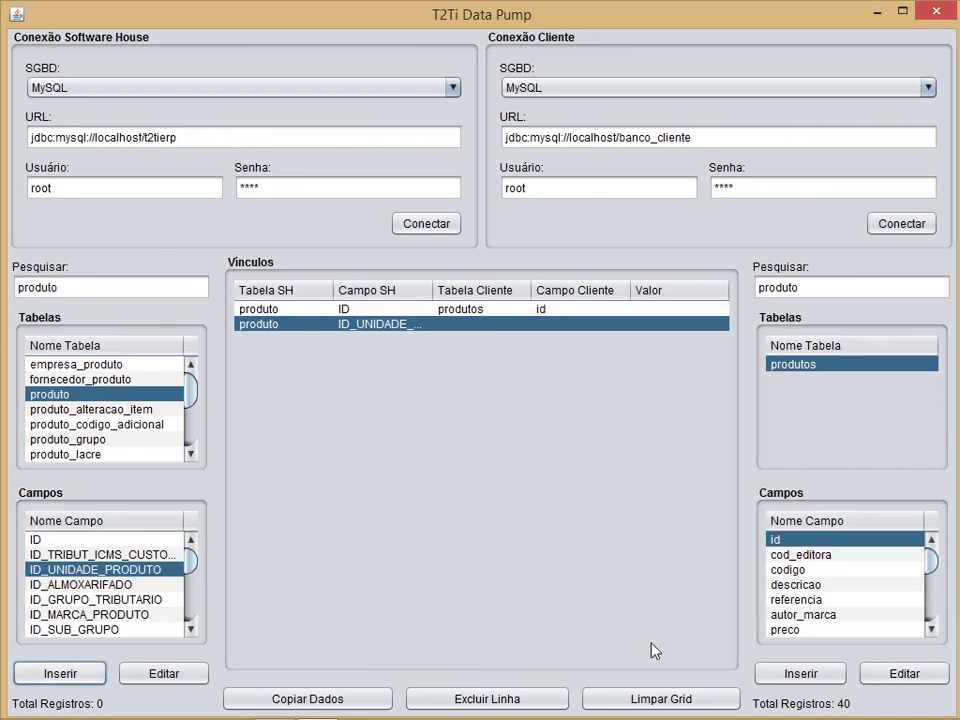
left_click(931, 630)
left_click(931, 630)
left_click(931, 630)
left_click(931, 630)
left_click_drag(931, 562, 932, 559)
left_click(931, 630)
left_click(931, 630)
left_click(931, 630)
left_click(931, 630)
left_click(931, 630)
left_click(931, 630)
left_click(931, 630)
left_click(818, 599)
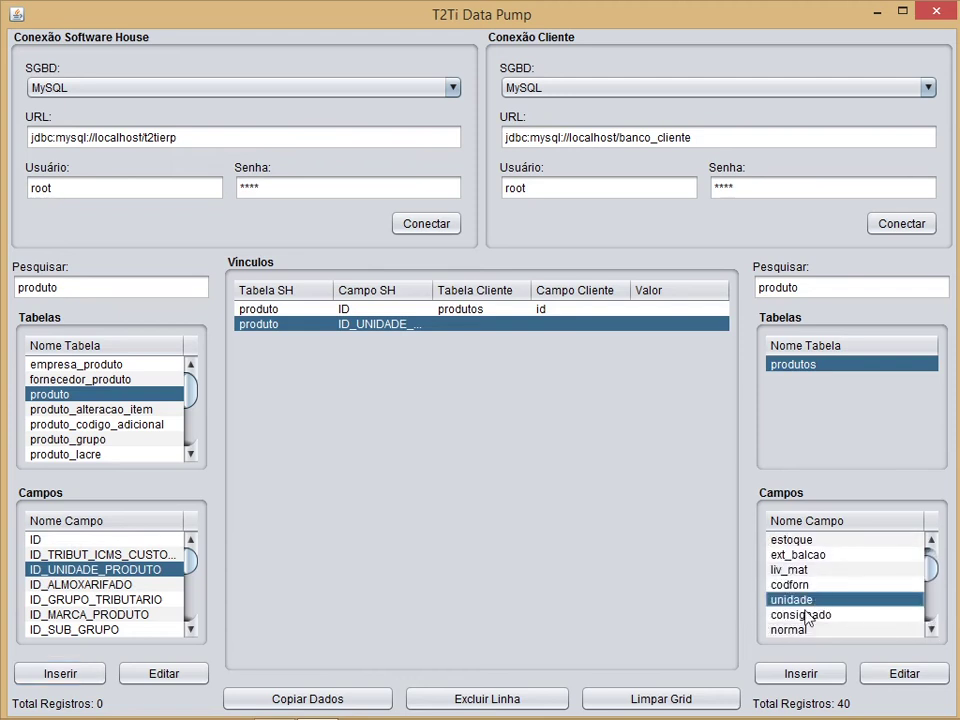
left_click(870, 673)
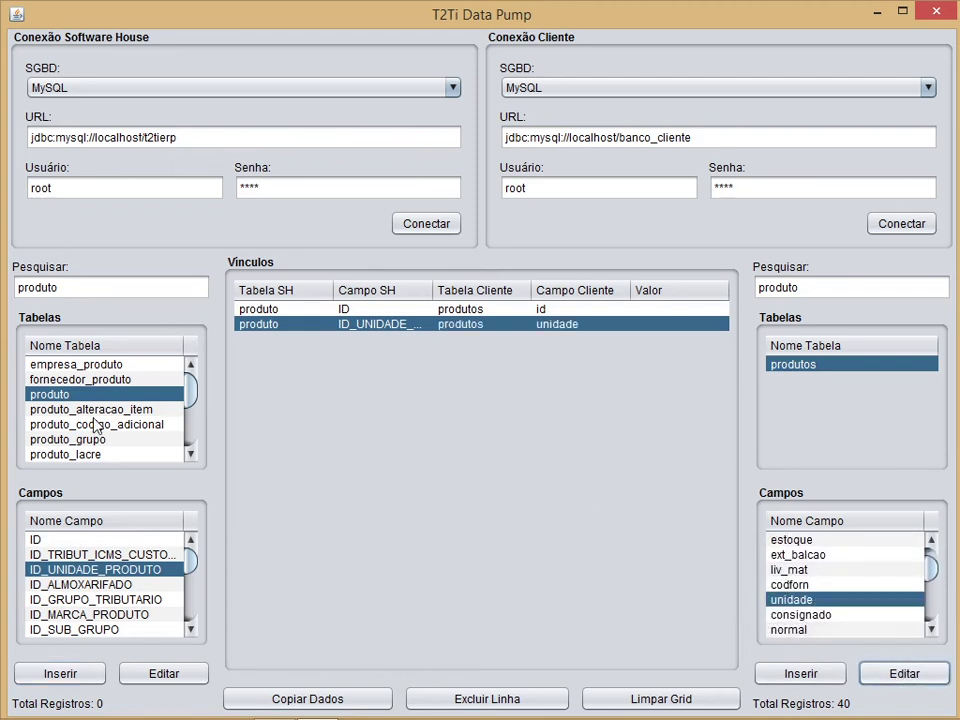
Add a link row for the ID_SUB_GRUPO field of produto with the fixed value 1 and no client field.
left_click(190, 628)
left_click(190, 628)
left_click(190, 628)
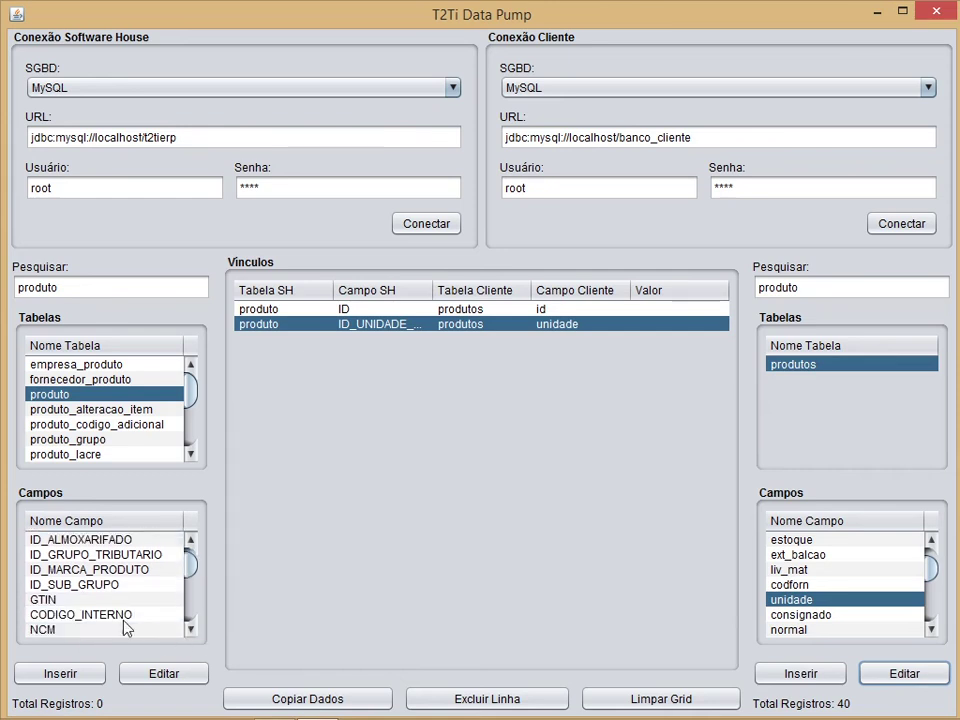
left_click(131, 584)
left_click(82, 675)
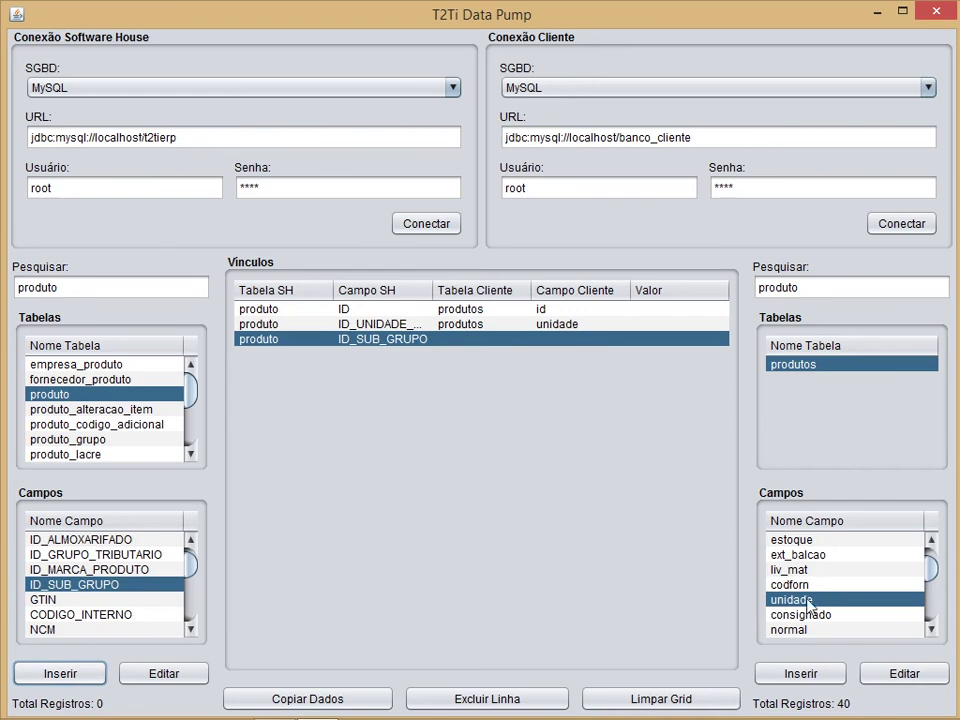
double_click(663, 340)
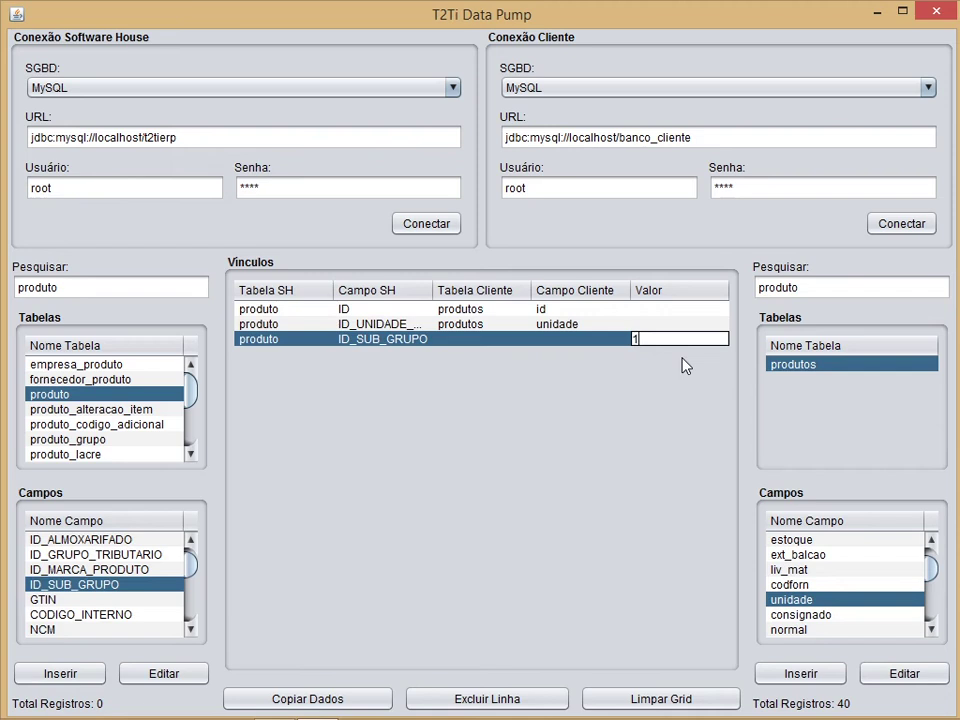
key("Return")
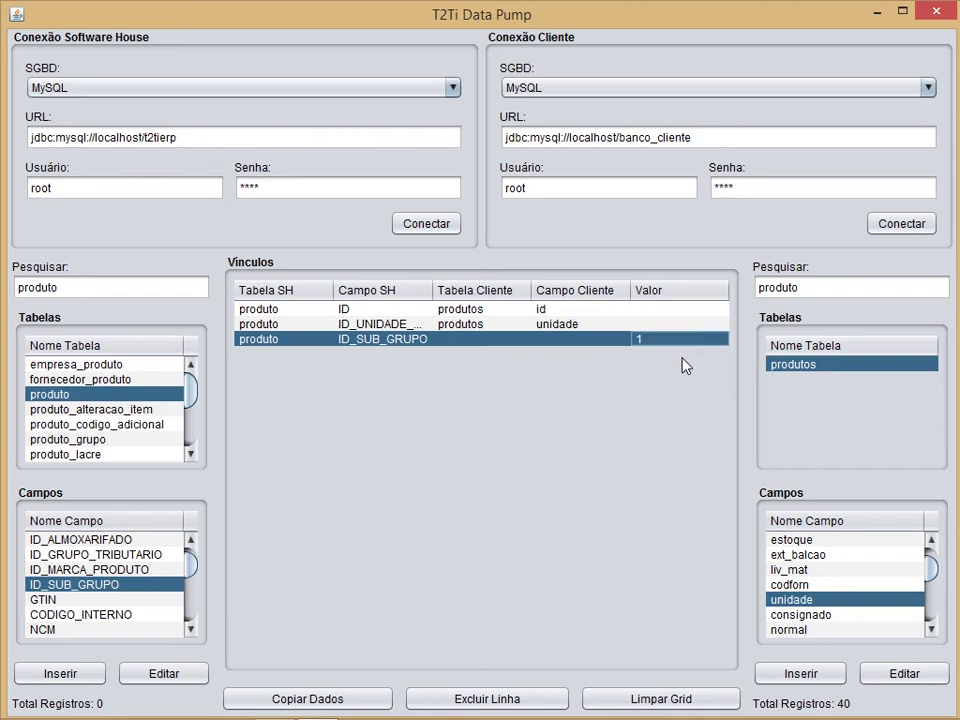
Add a link row mapping the GTIN field of produto to the codigo field of the client's produtos table.
left_click(52, 600)
left_click(60, 673)
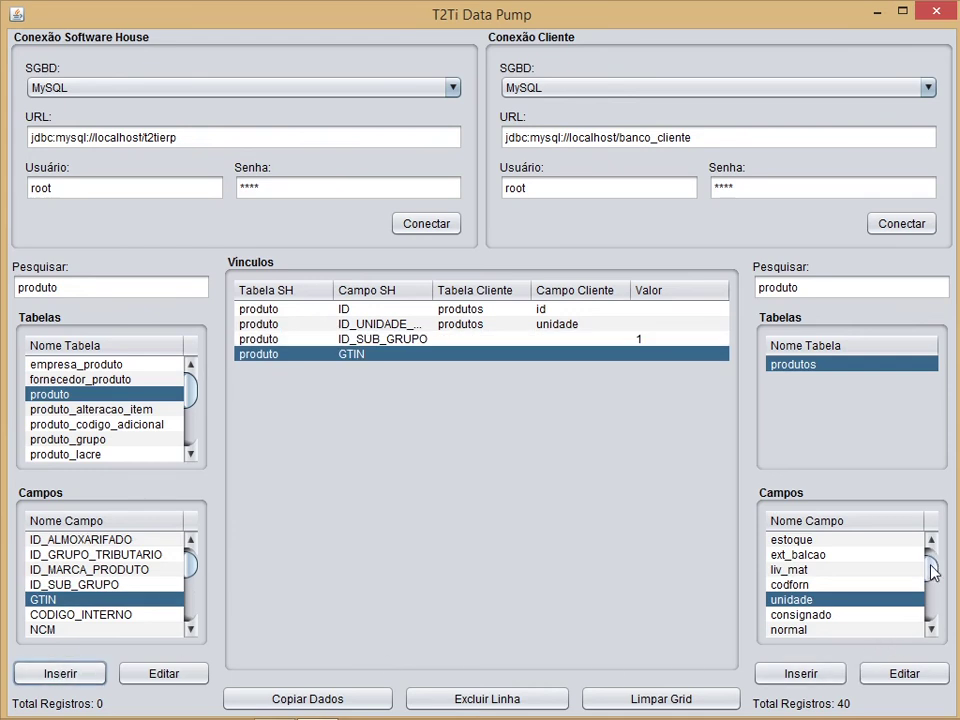
scroll(932, 568, "up", 3)
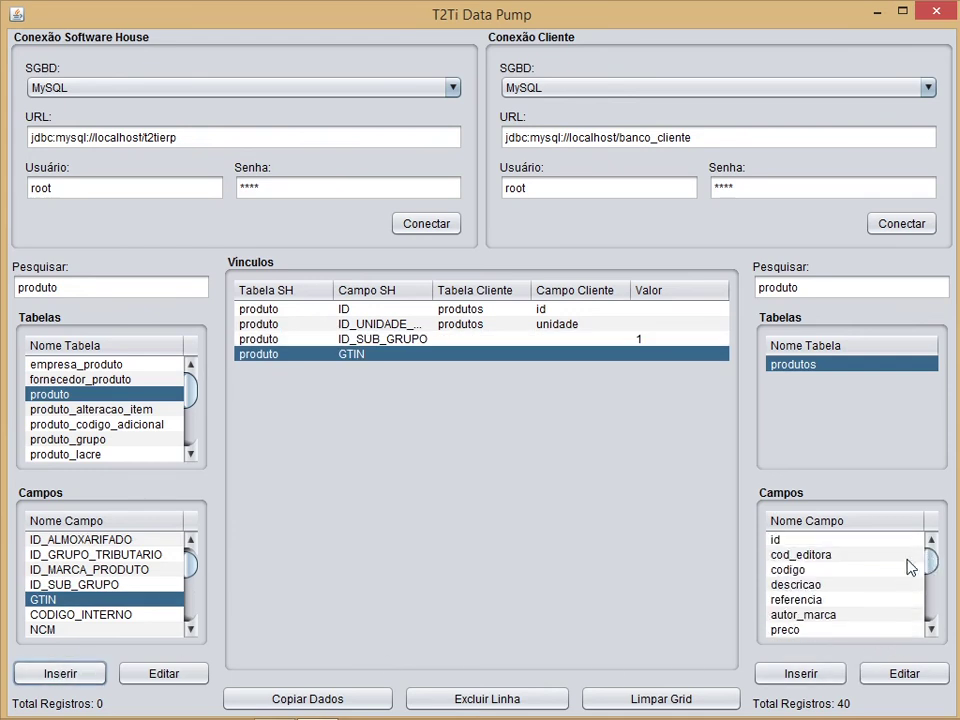
left_click(790, 570)
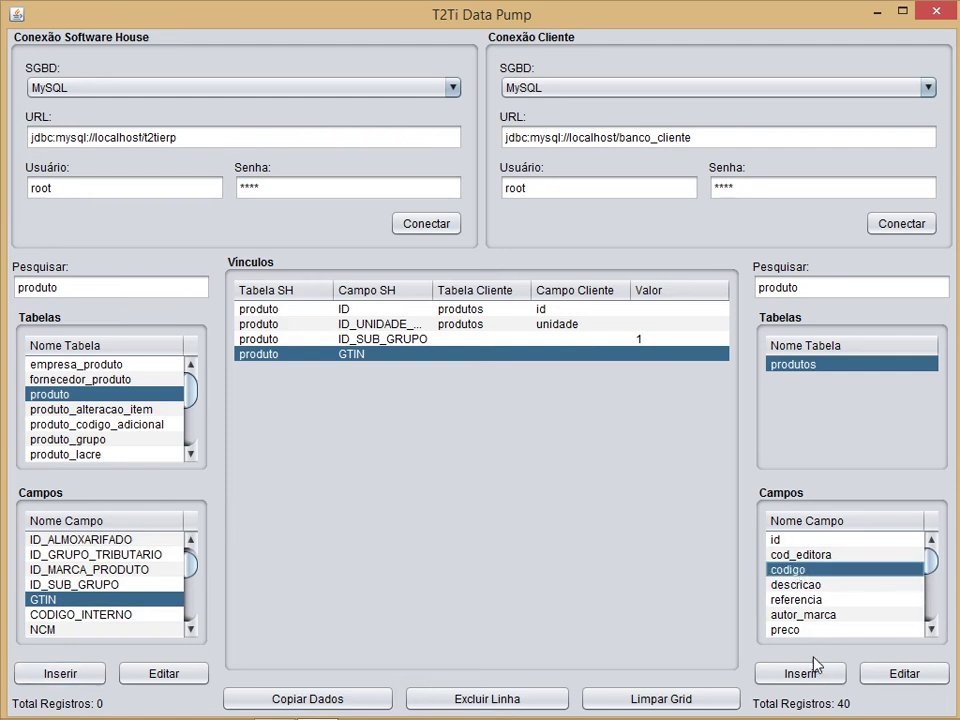
left_click(904, 673)
Add a link row mapping the NOME field of produto to the nome field of the client's produtos table.
left_click(190, 629)
left_click(190, 629)
left_click(190, 629)
left_click(190, 629)
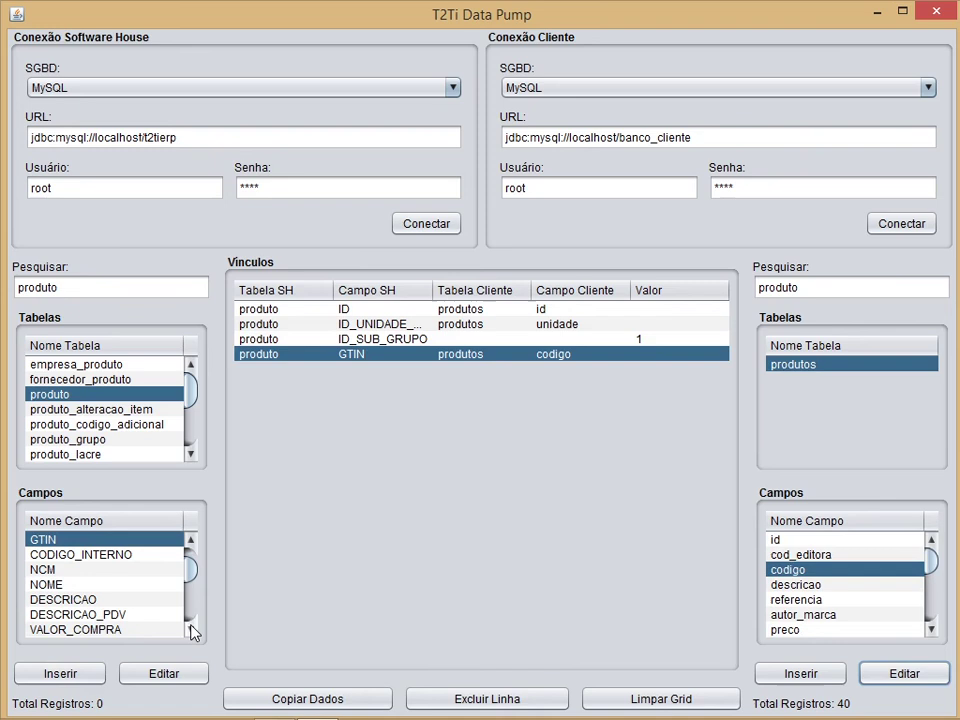
left_click(48, 586)
left_click(52, 673)
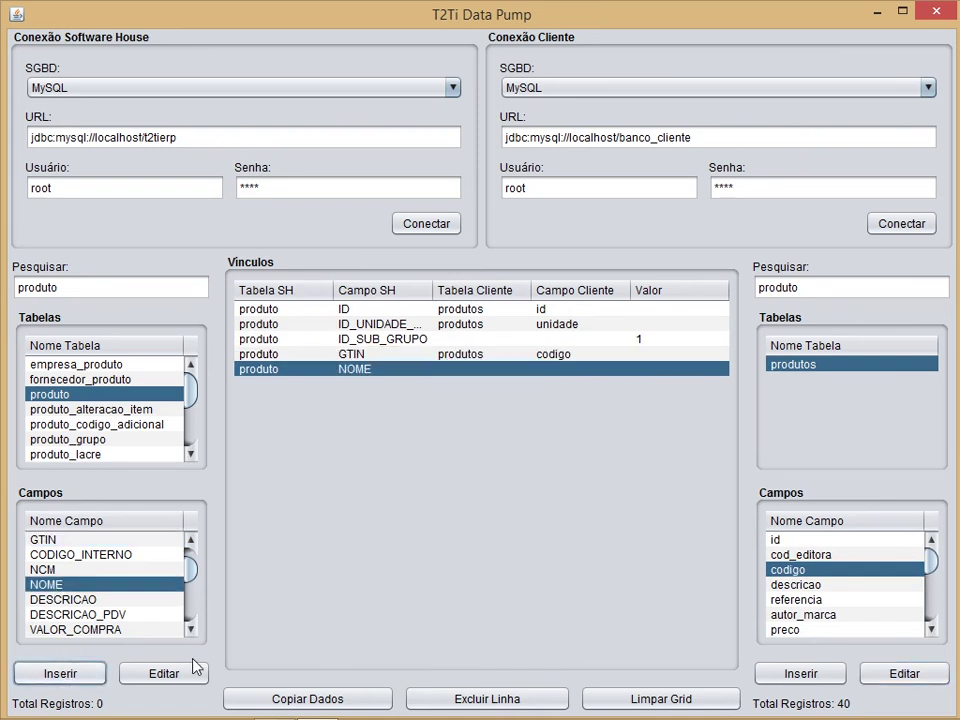
left_click(930, 629)
left_click(930, 629)
left_click(930, 629)
left_click(930, 629)
left_click(930, 629)
left_click(930, 629)
left_click(930, 629)
left_click(930, 629)
left_click(930, 629)
left_click(930, 629)
left_click(930, 629)
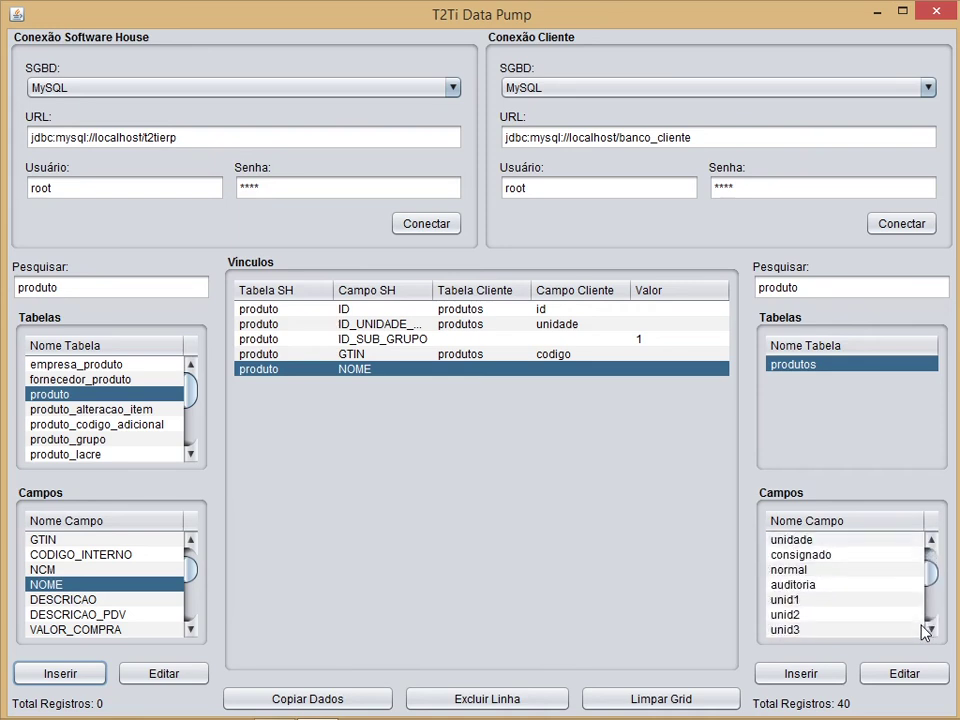
left_click(922, 630)
left_click(930, 630)
left_click(930, 630)
left_click(930, 630)
left_click(930, 630)
left_click(930, 630)
left_click(930, 630)
left_click(930, 630)
left_click(930, 630)
left_click(930, 630)
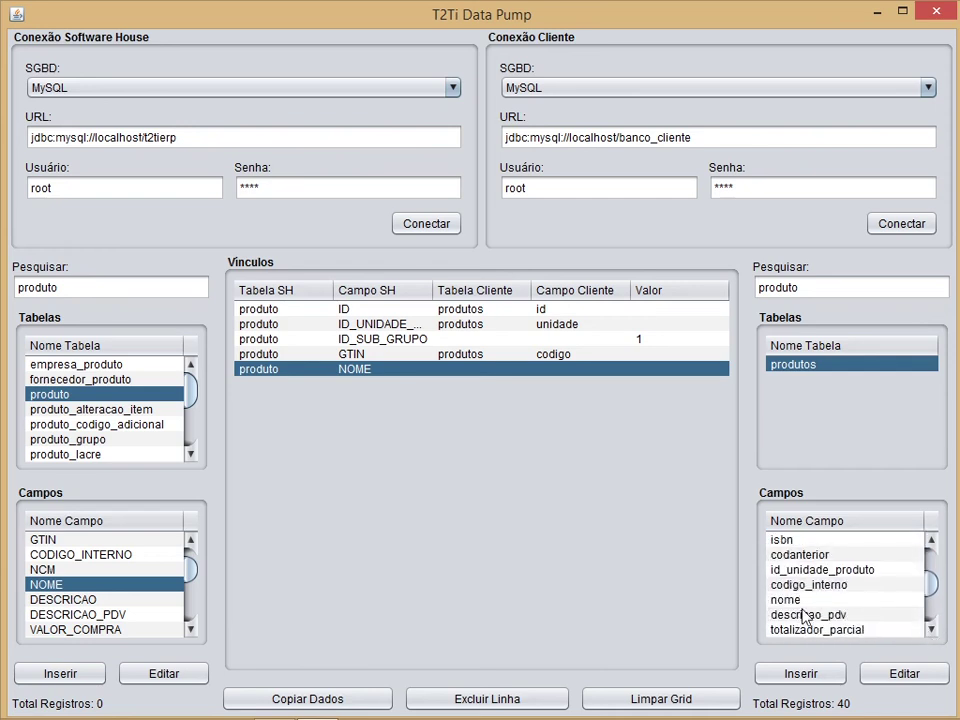
left_click(783, 600)
left_click(904, 673)
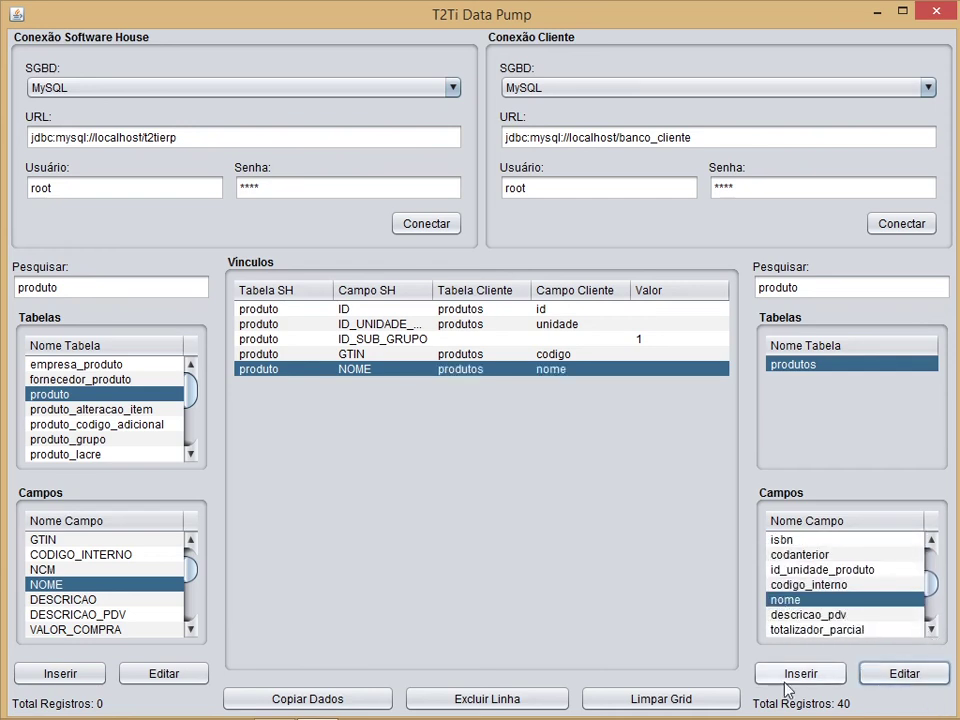
Add a link row mapping the DESCRICAO field of produto to the descricao field of the client's produtos table.
left_click(100, 600)
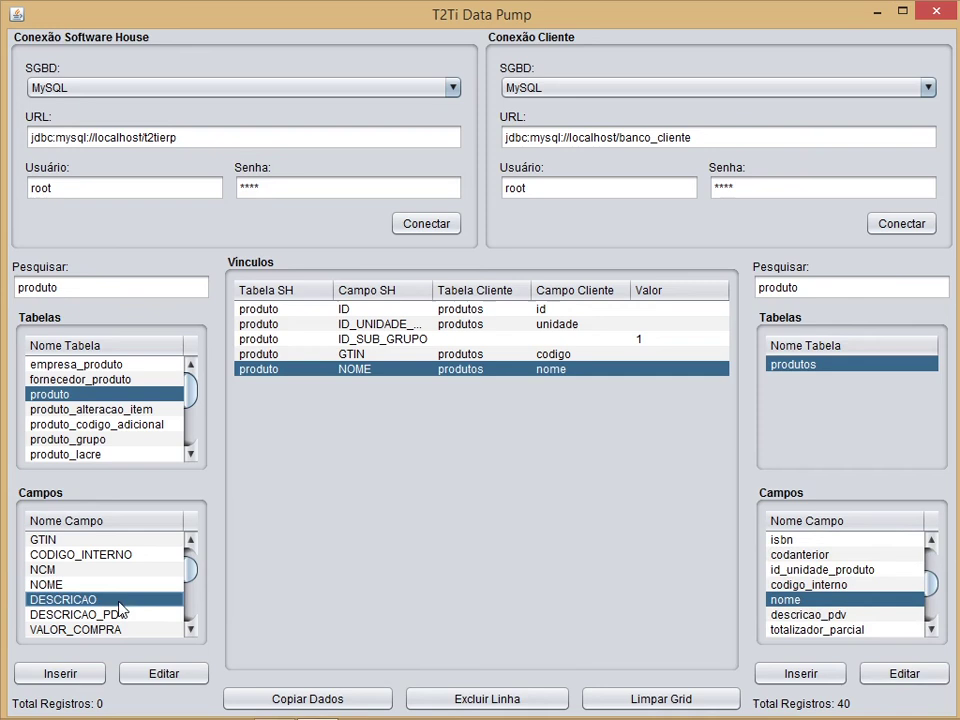
left_click(68, 678)
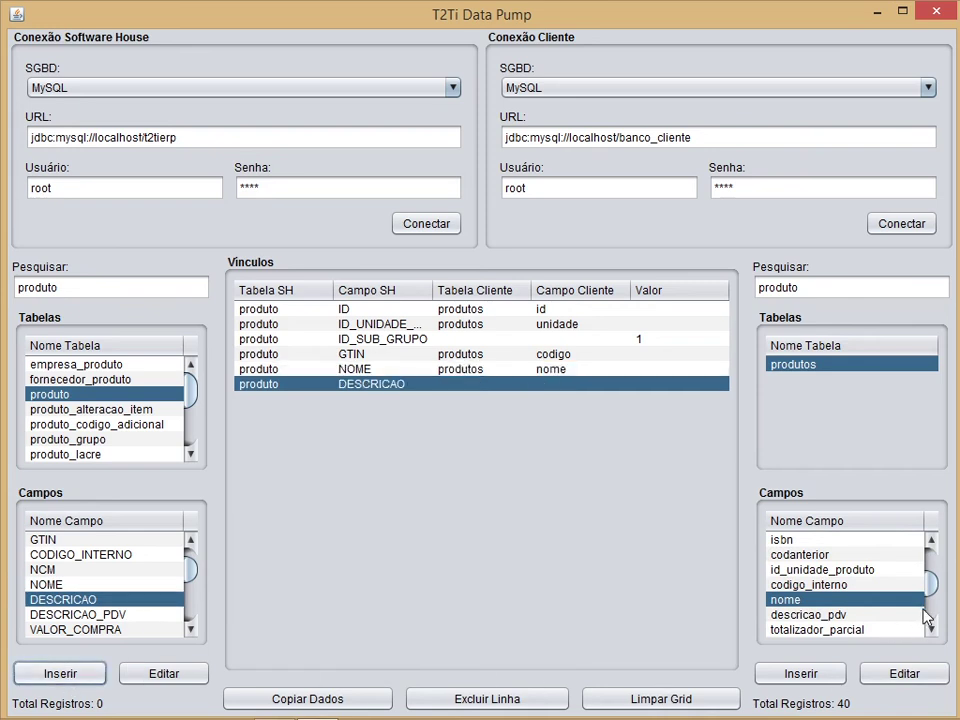
scroll(935, 580, "down", 2)
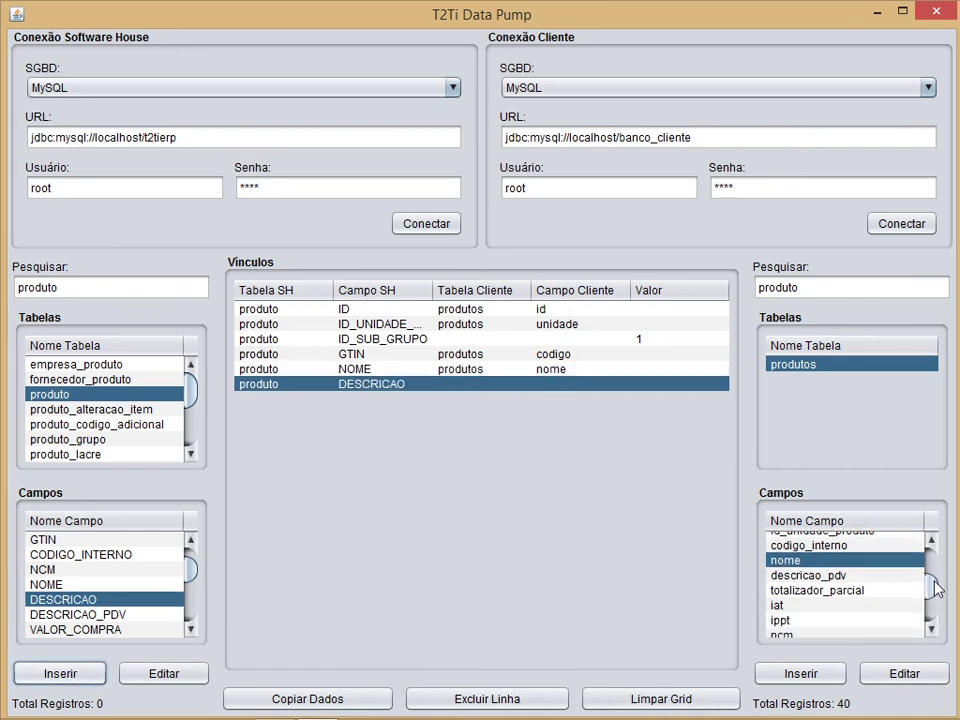
scroll(935, 590, "down", 7)
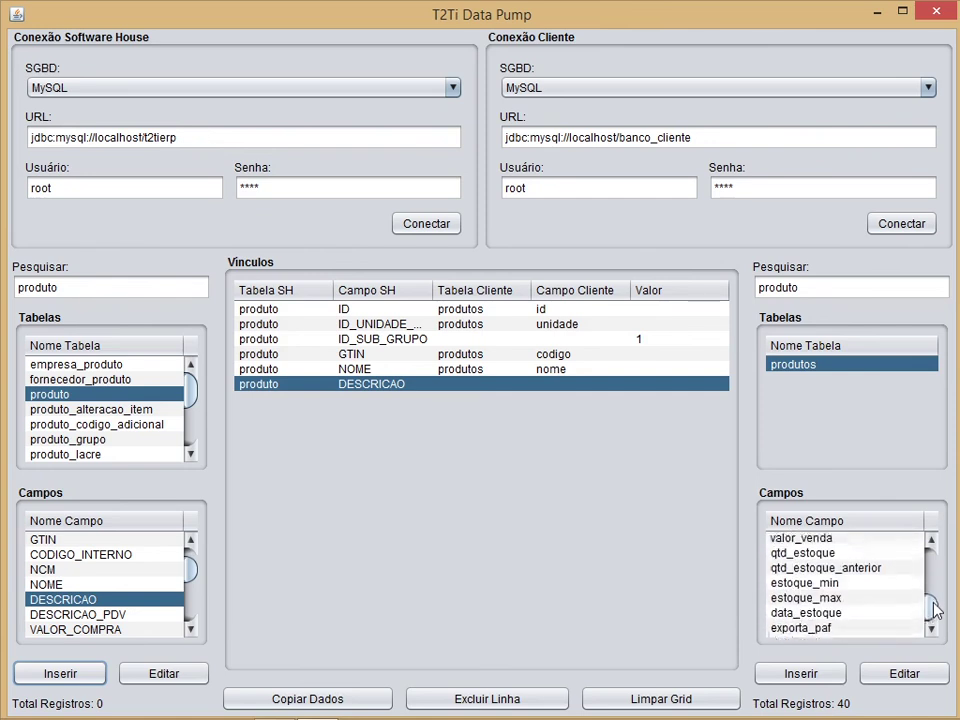
left_click_drag(935, 612, 935, 562)
left_click(822, 586)
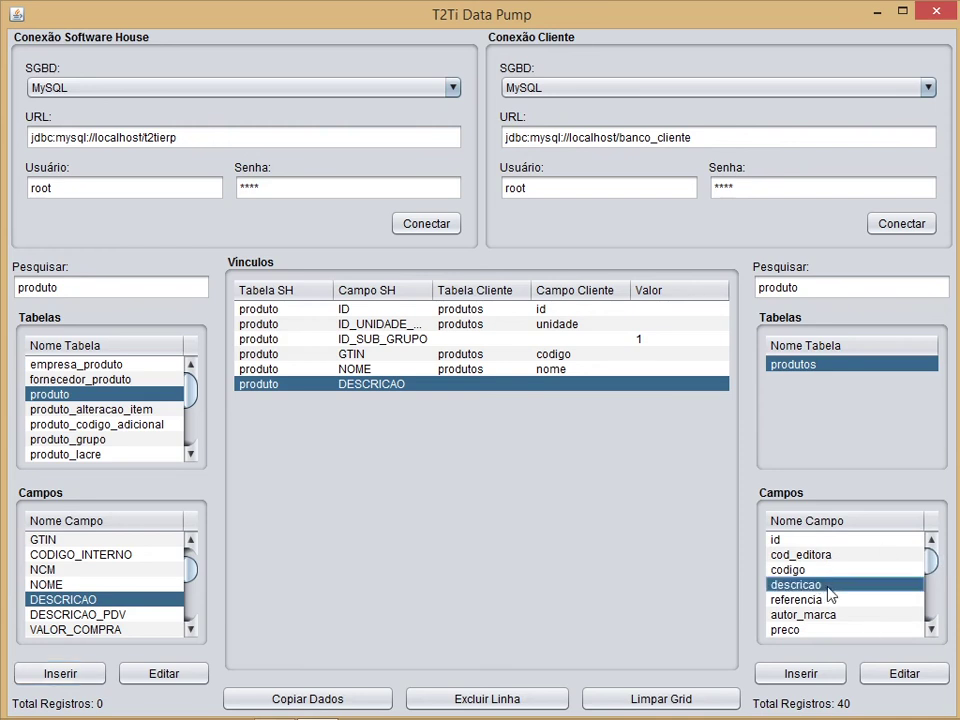
left_click(900, 672)
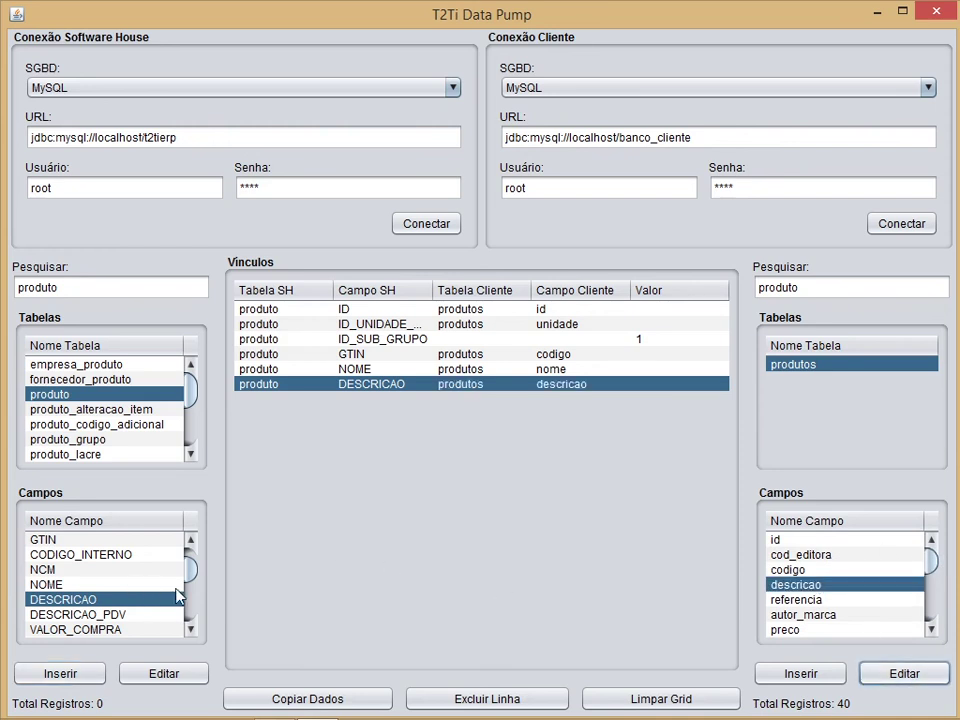
Try to copy the client's produtos data into the produto table with the current links.
mouse_move(193, 578)
left_mouse_down()
mouse_move(194, 620)
mouse_move(208, 585)
mouse_move(200, 560)
left_mouse_up()
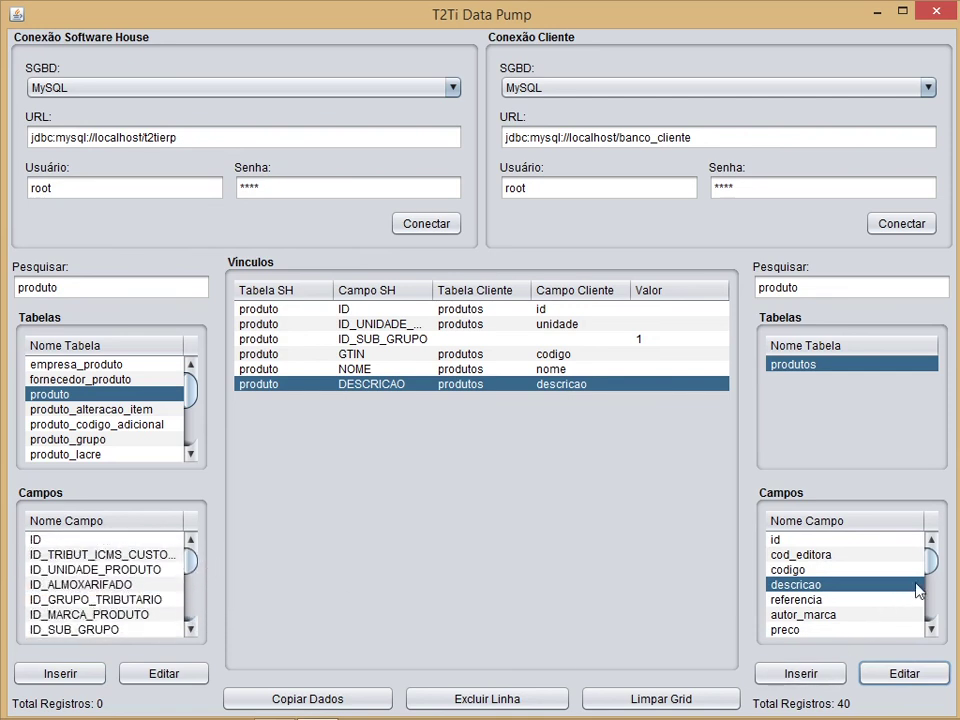
mouse_move(931, 566)
left_mouse_down()
mouse_move(931, 615)
mouse_move(930, 574)
mouse_move(920, 566)
left_mouse_up()
left_click(306, 706)
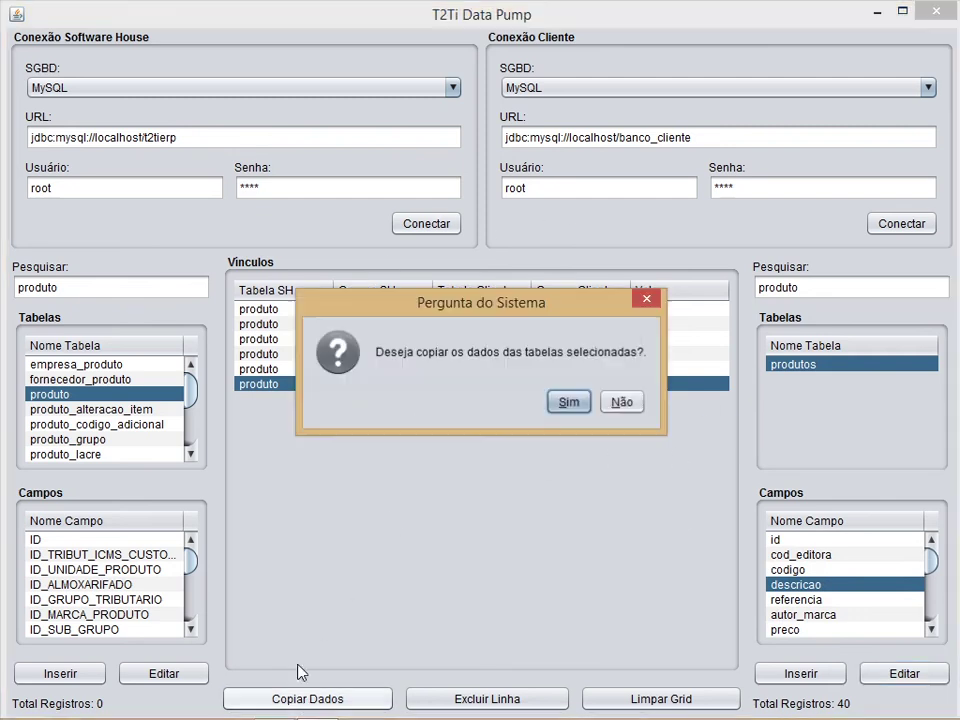
left_click(566, 402)
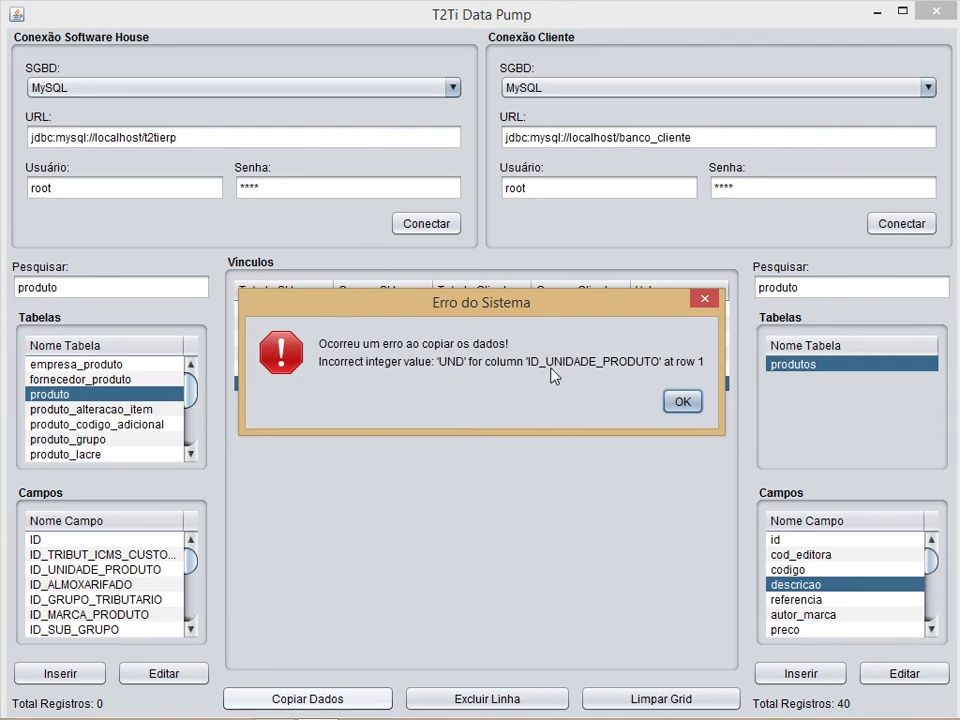
left_click(681, 403)
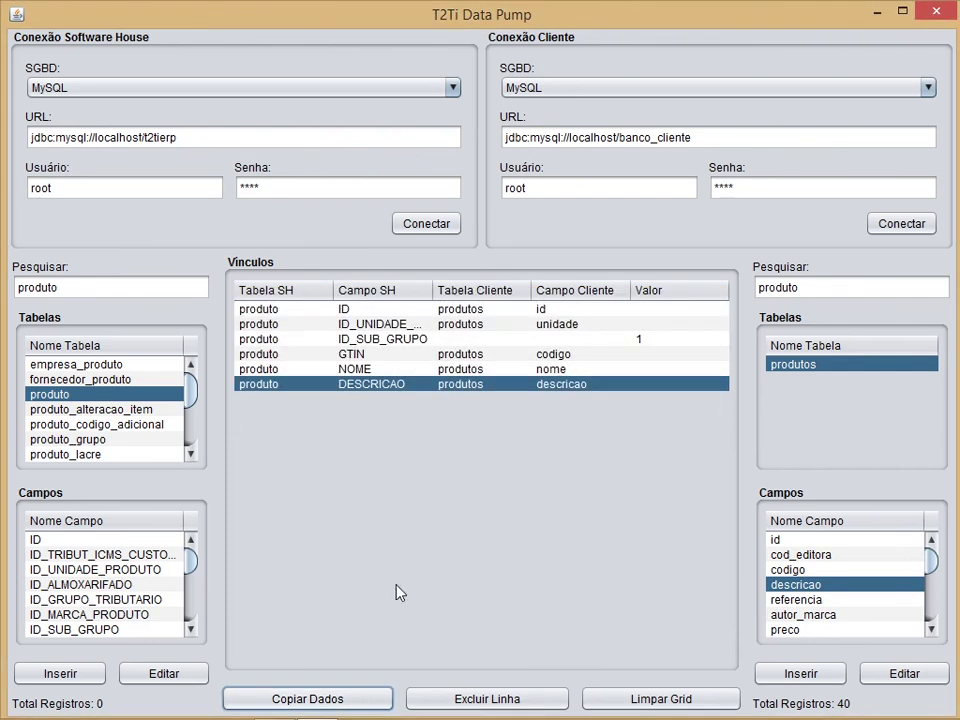
Replace the ID_UNIDADE_PRODUTO link row with one mapping it to the id_unidade_produto field of the client's produtos table.
left_click(381, 325)
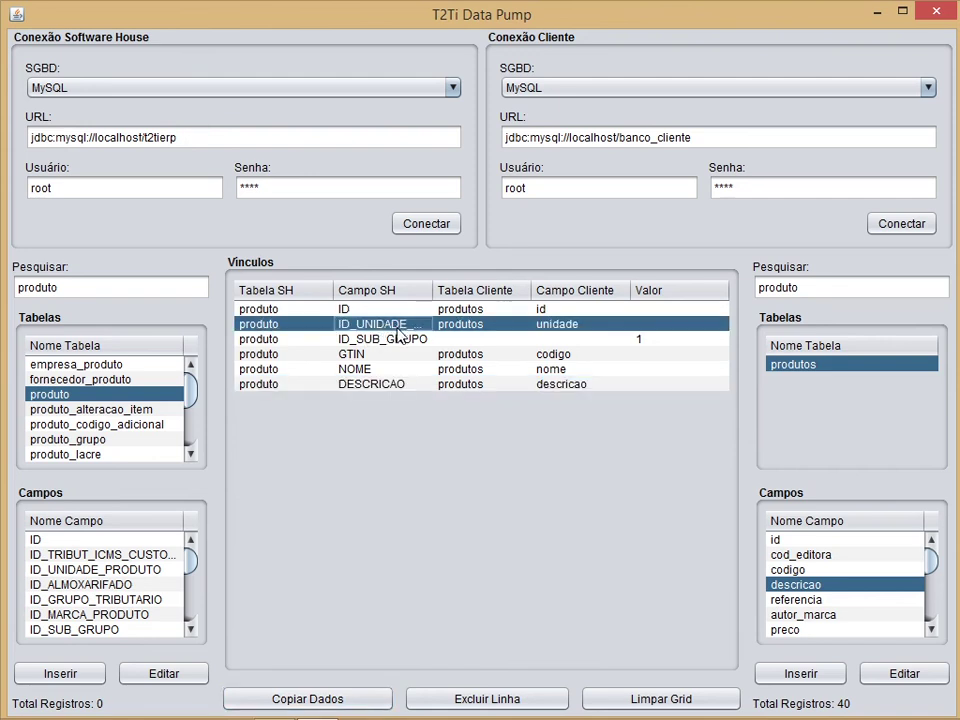
left_click(492, 700)
left_click(96, 569)
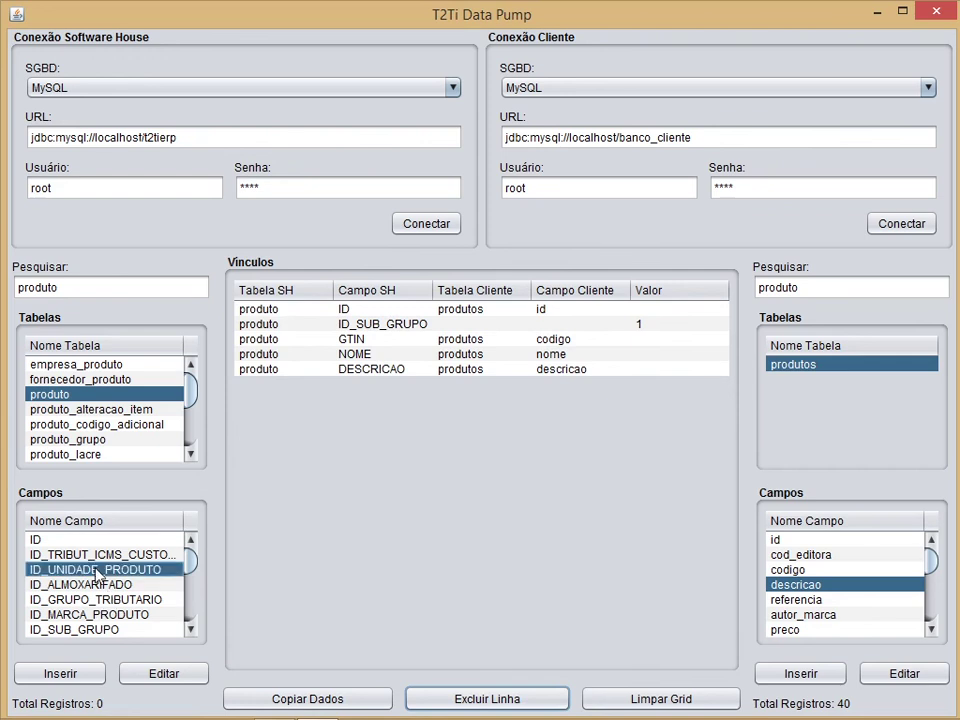
left_click(50, 676)
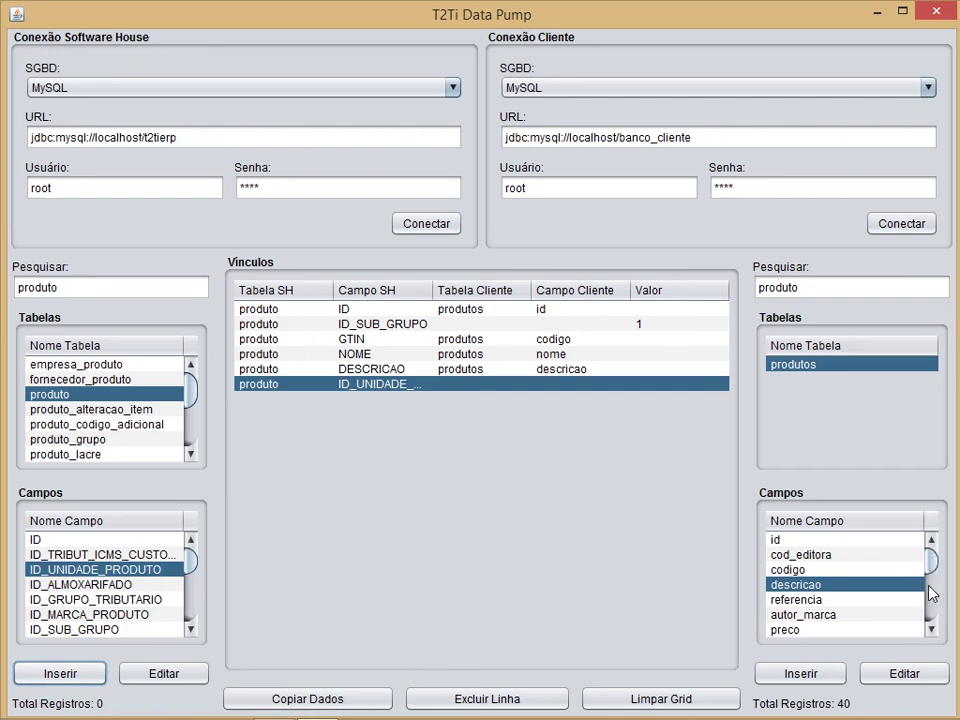
left_click(930, 629)
left_click(930, 629)
left_click(930, 630)
left_click(930, 630)
left_click(930, 630)
left_click(930, 630)
left_click(930, 630)
left_click(930, 630)
left_click(930, 630)
left_click(930, 630)
left_click(930, 630)
left_click(930, 630)
left_click(930, 630)
left_click(930, 630)
left_click(930, 630)
left_click(930, 630)
left_click(930, 630)
left_click(930, 630)
left_click(930, 630)
left_click(930, 630)
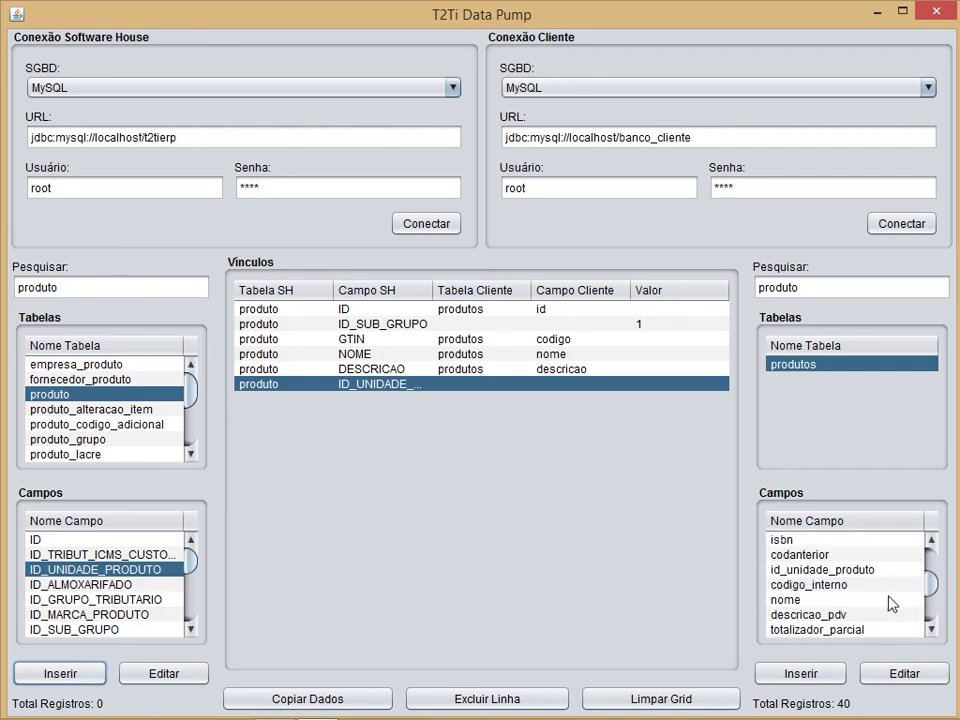
left_click(826, 570)
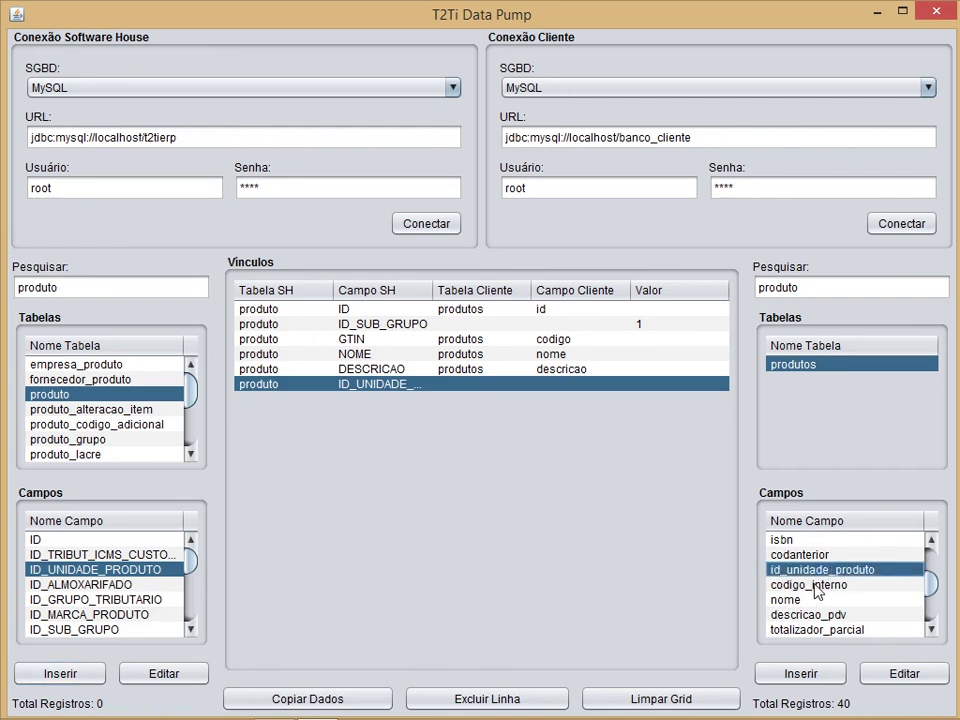
left_click(905, 675)
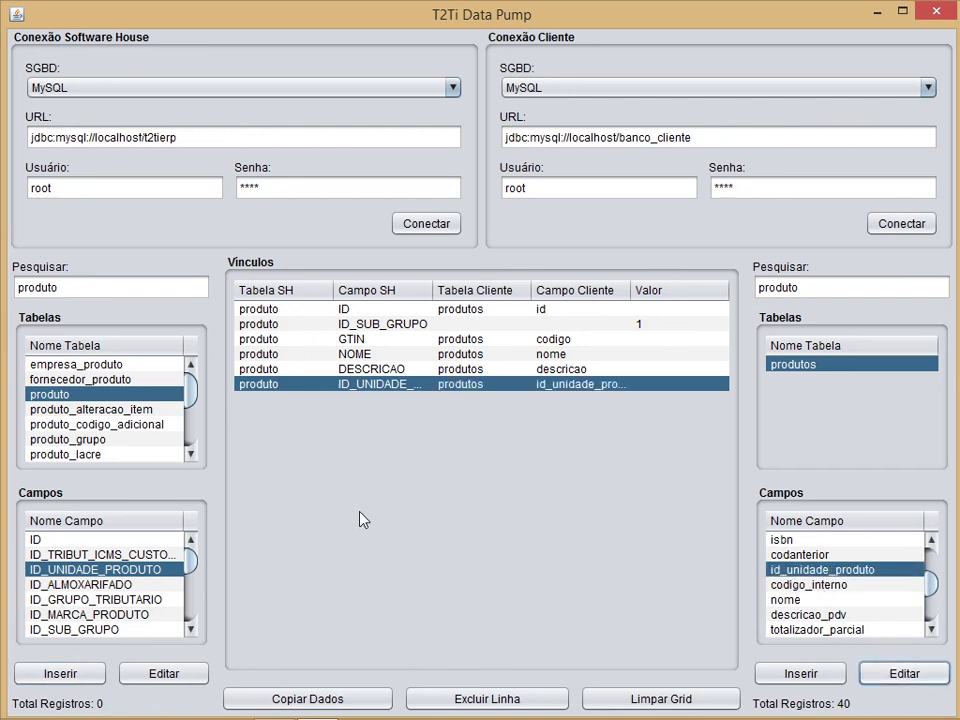
Copy the client's produtos data into the produto table using the corrected links.
left_click(304, 699)
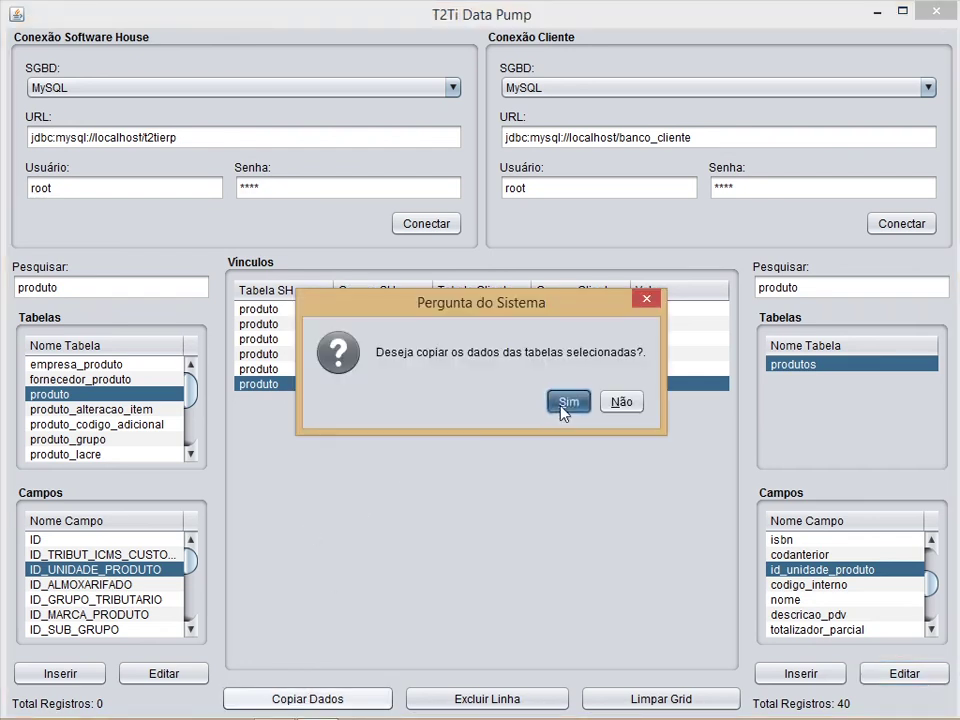
left_click(565, 403)
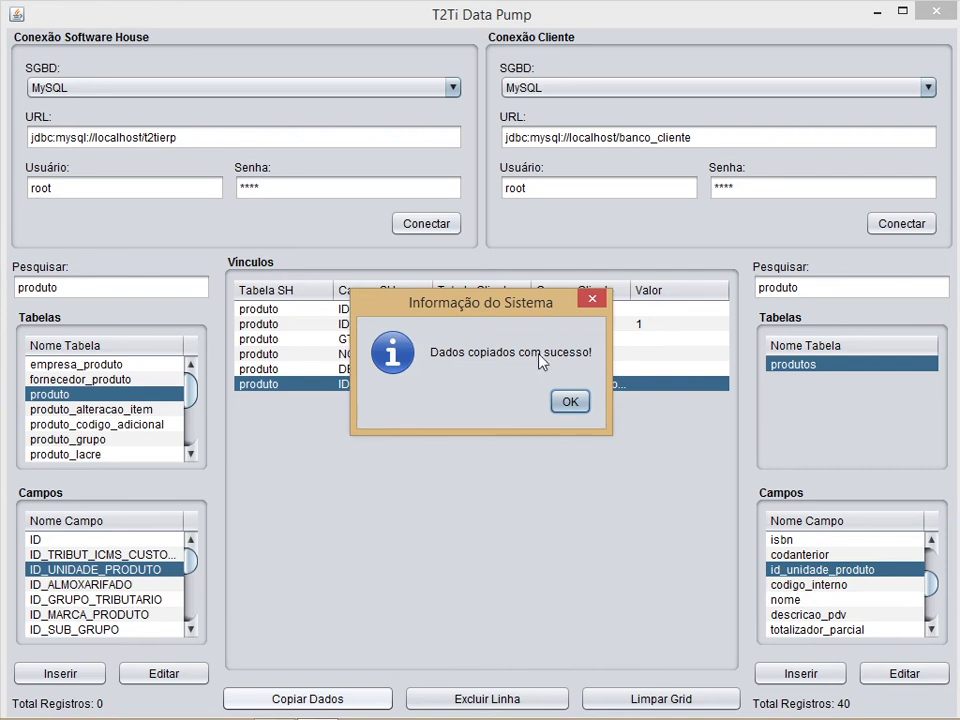
left_click(572, 403)
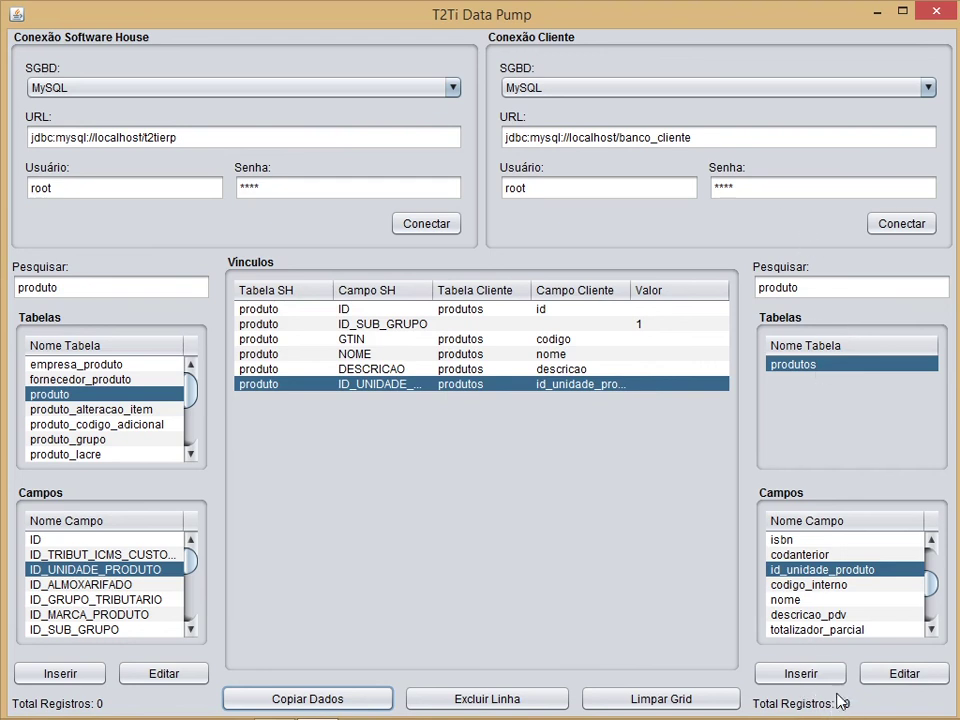
Reload the produto table and examine its records with the ID, ID_SUB_GRUPO and GTIN columns readable.
left_click(62, 409)
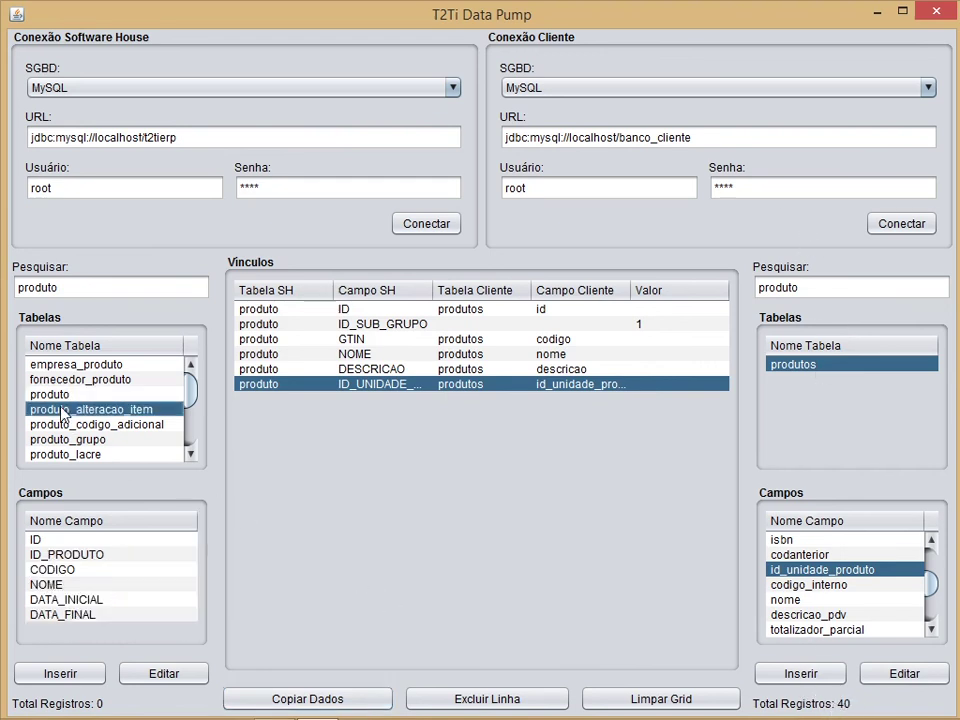
left_click(52, 394)
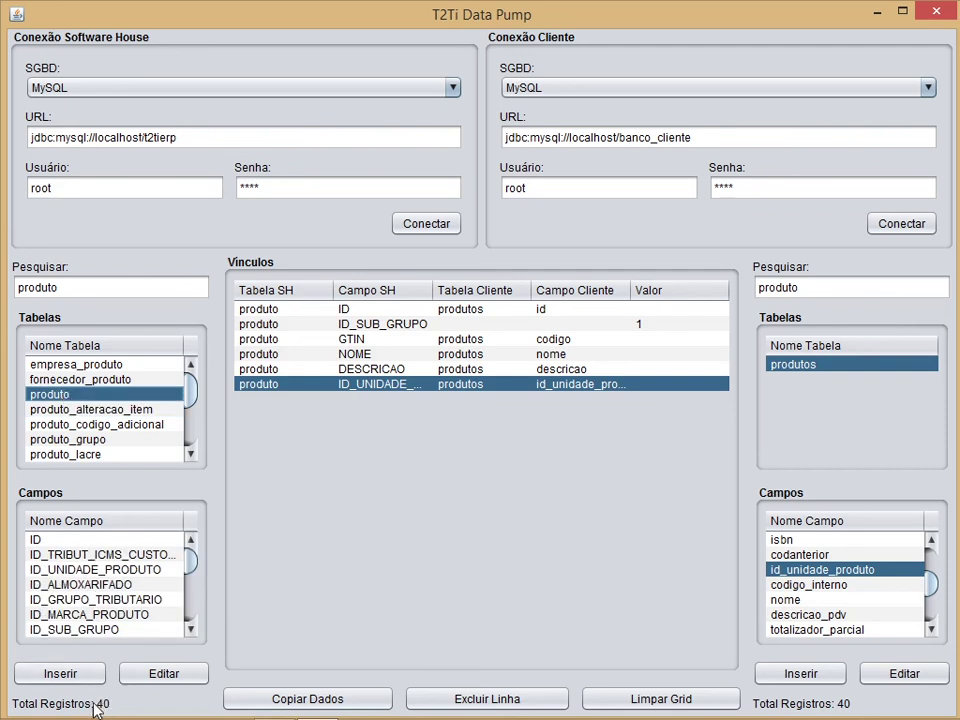
double_click(74, 396)
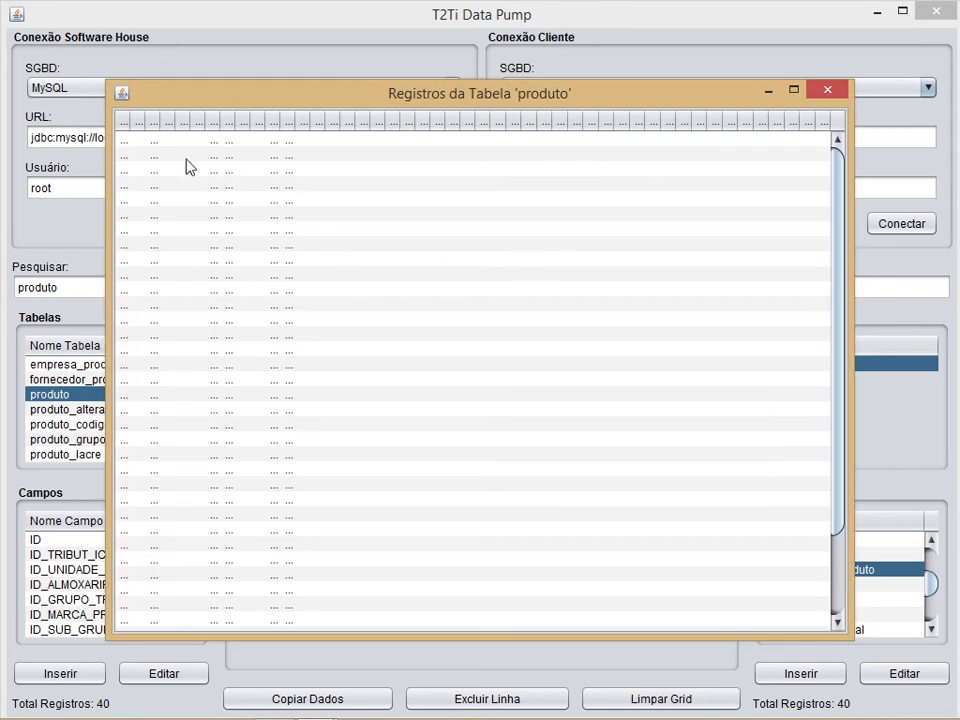
left_click_drag(132, 121, 186, 123)
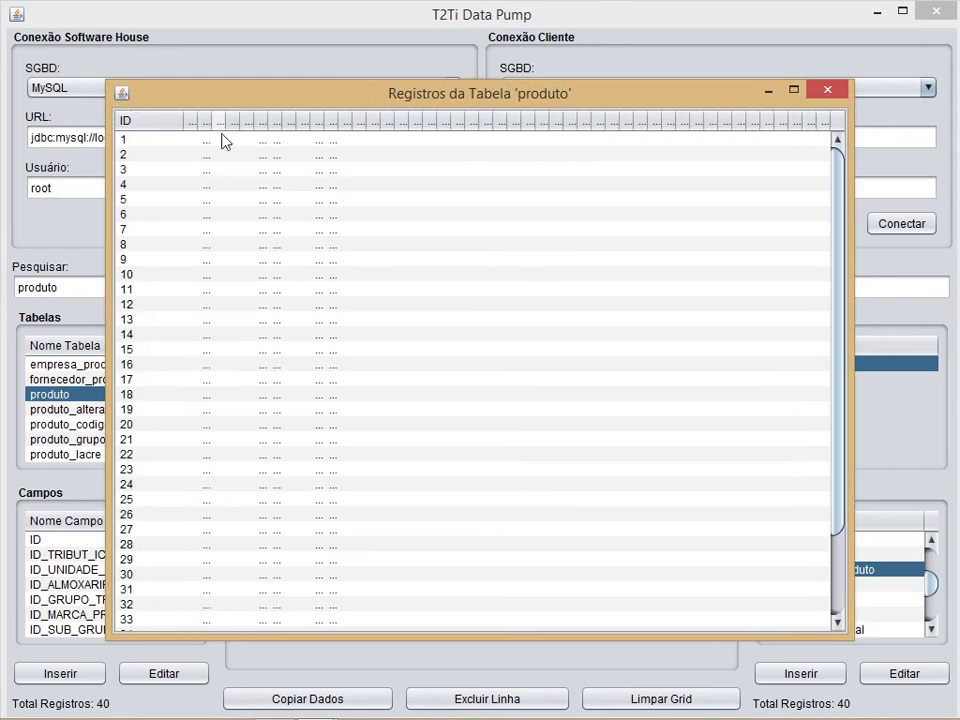
double_click(266, 100)
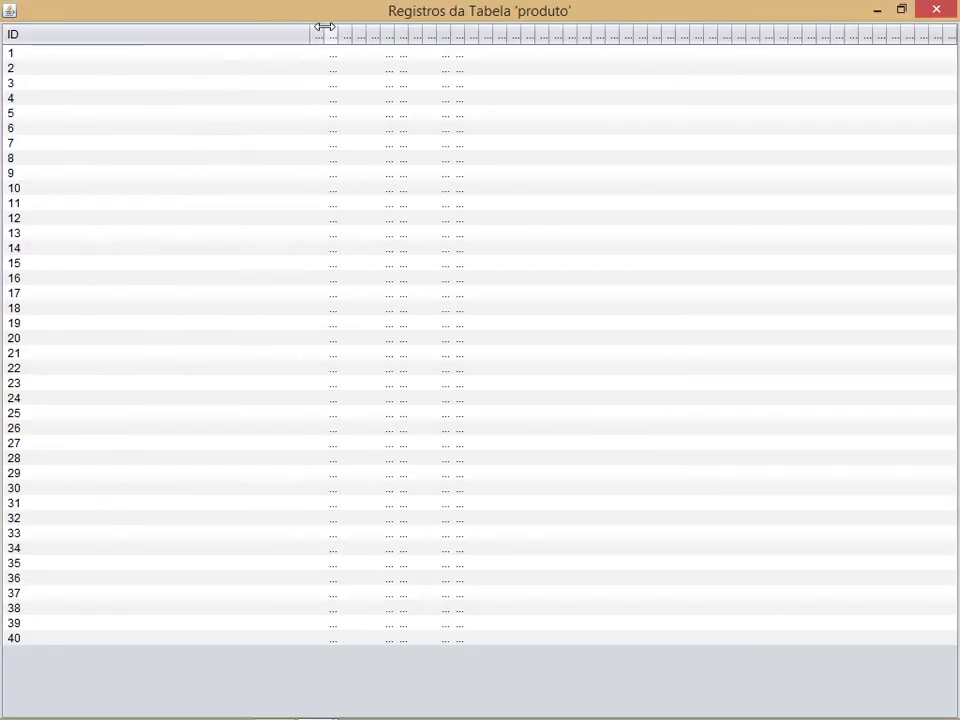
left_click_drag(311, 30, 84, 40)
left_click_drag(199, 34, 288, 34)
left_click_drag(158, 37, 199, 39)
left_click_drag(322, 37, 409, 35)
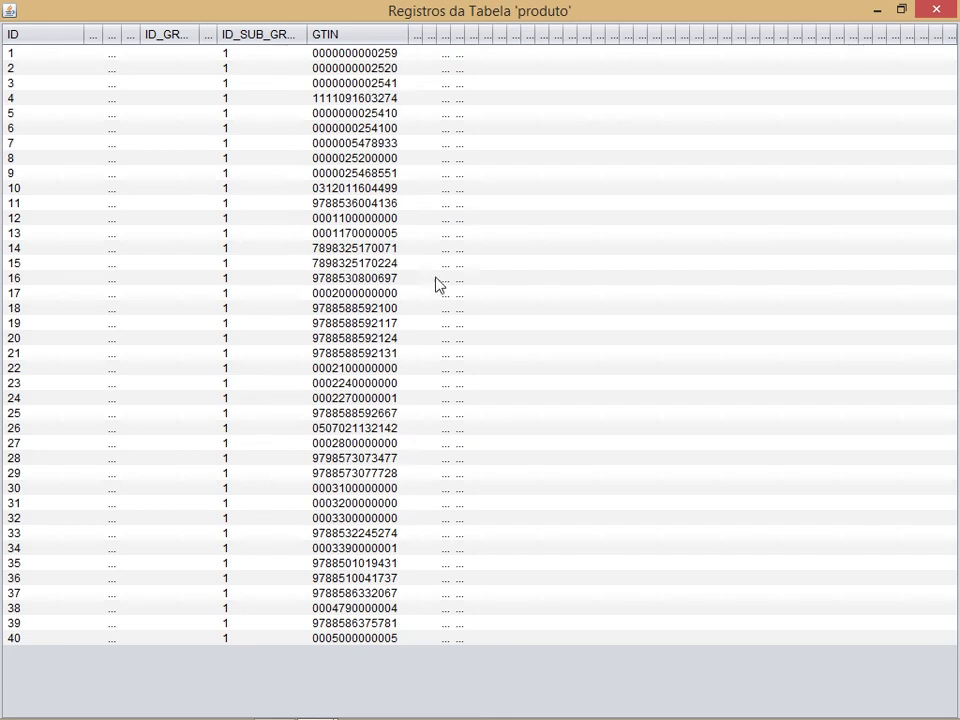
left_click(936, 9)
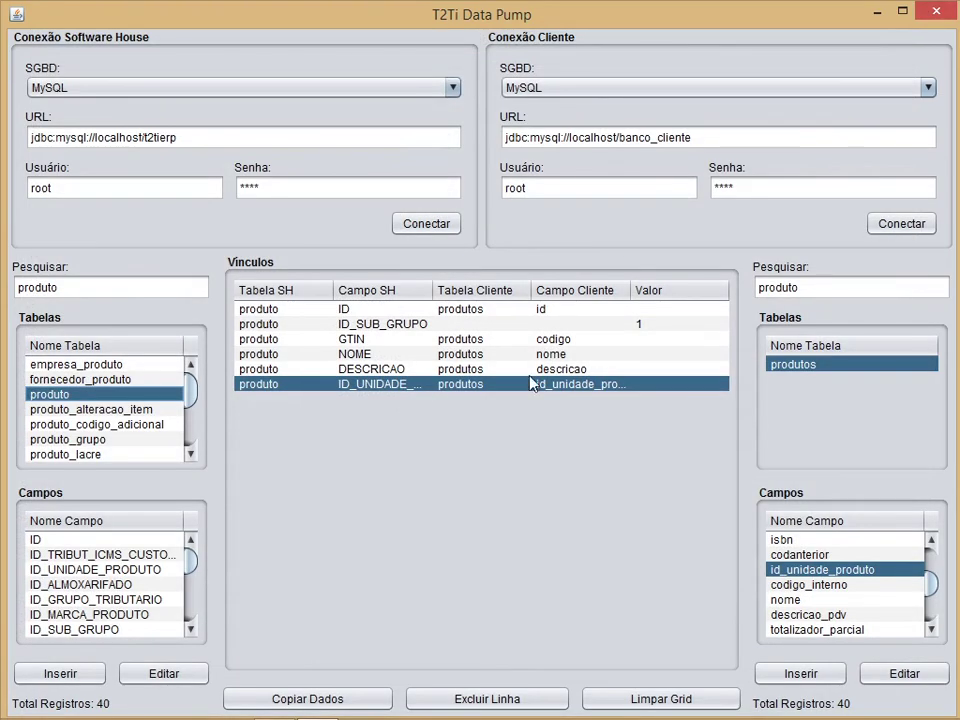